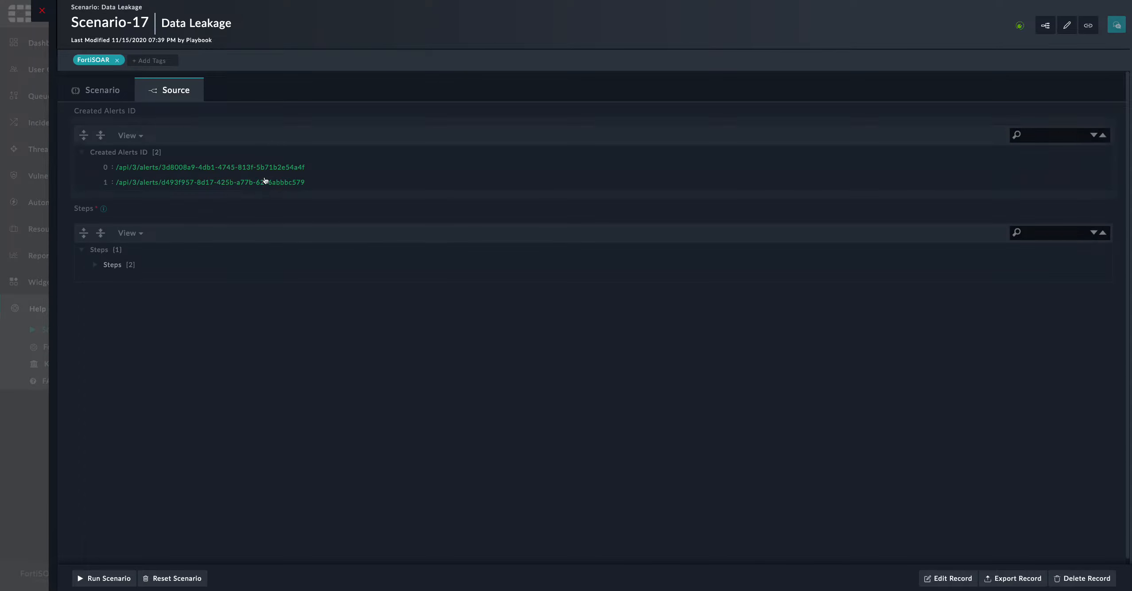
View the Scenario-17 'Data Leakage' description, then close the record
left_click(126, 94)
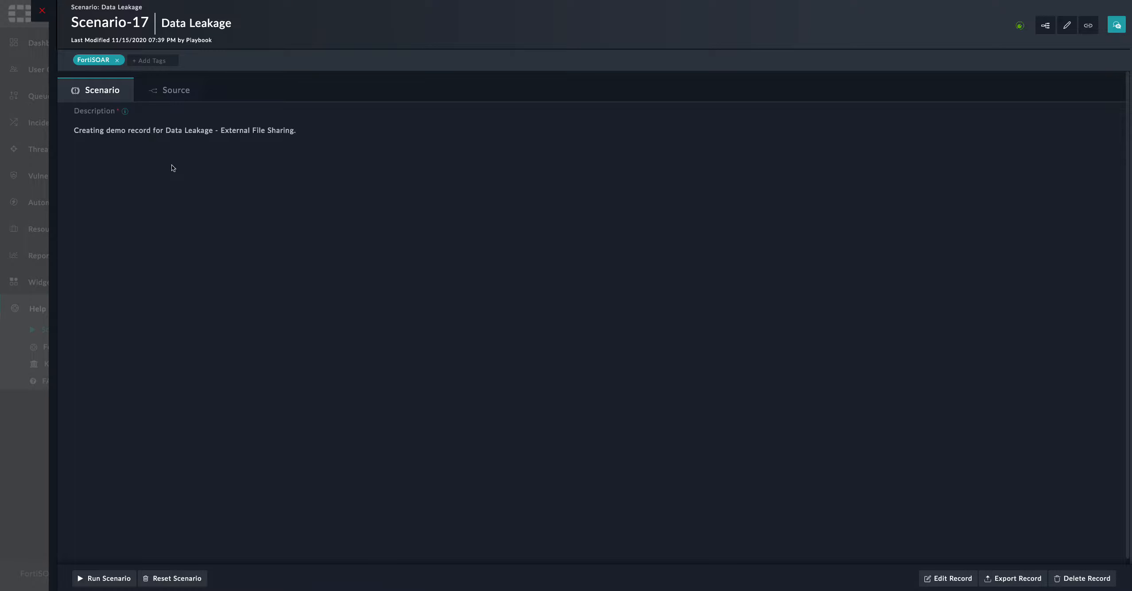
left_click(42, 11)
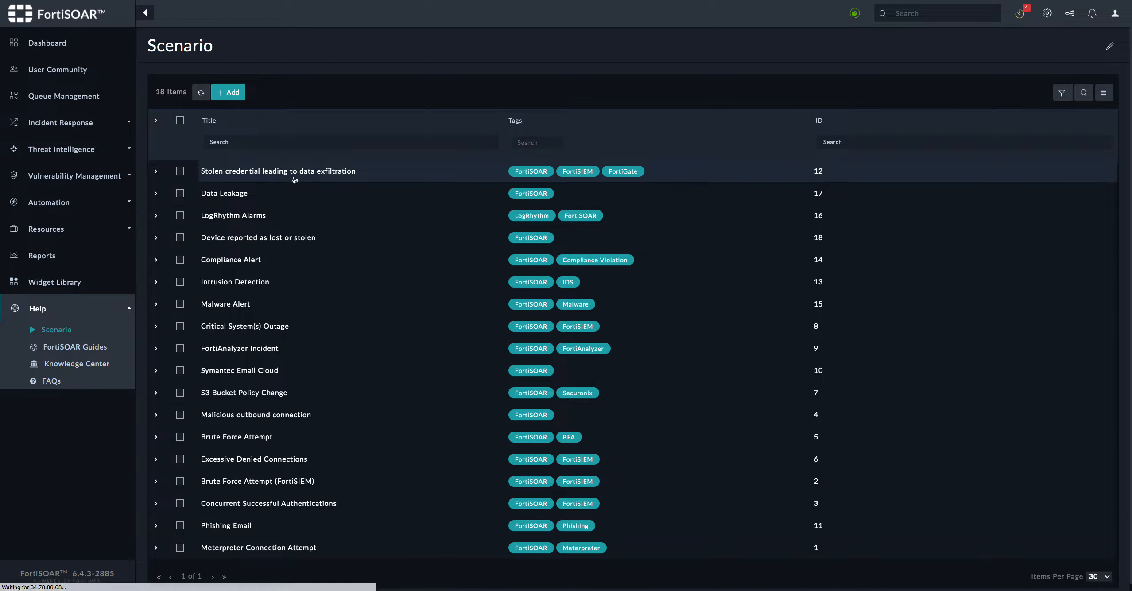
left_click(294, 176)
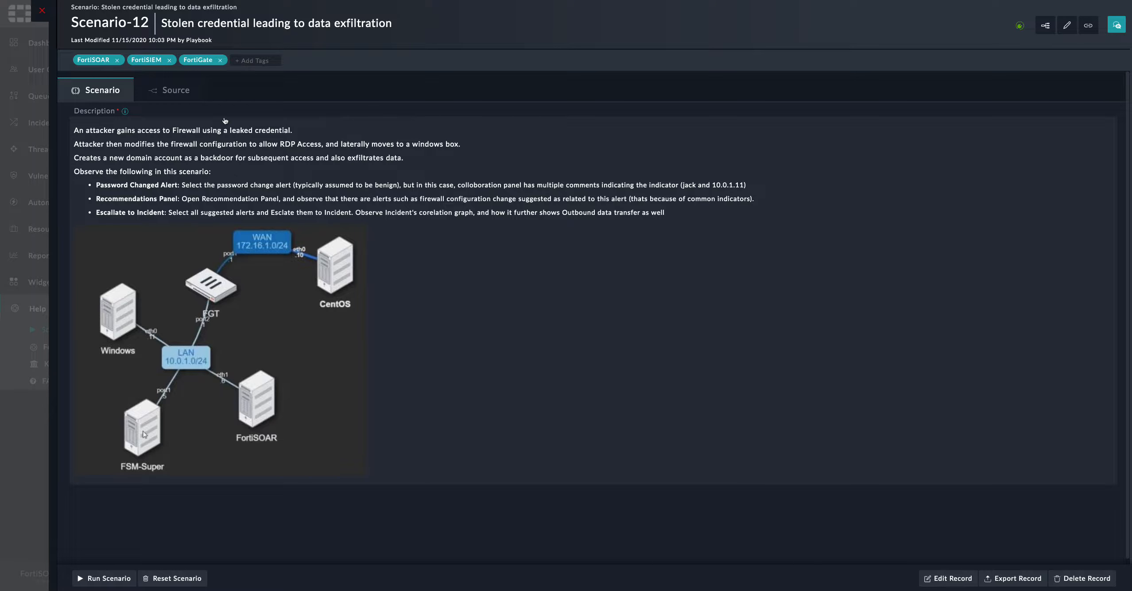
left_click(188, 92)
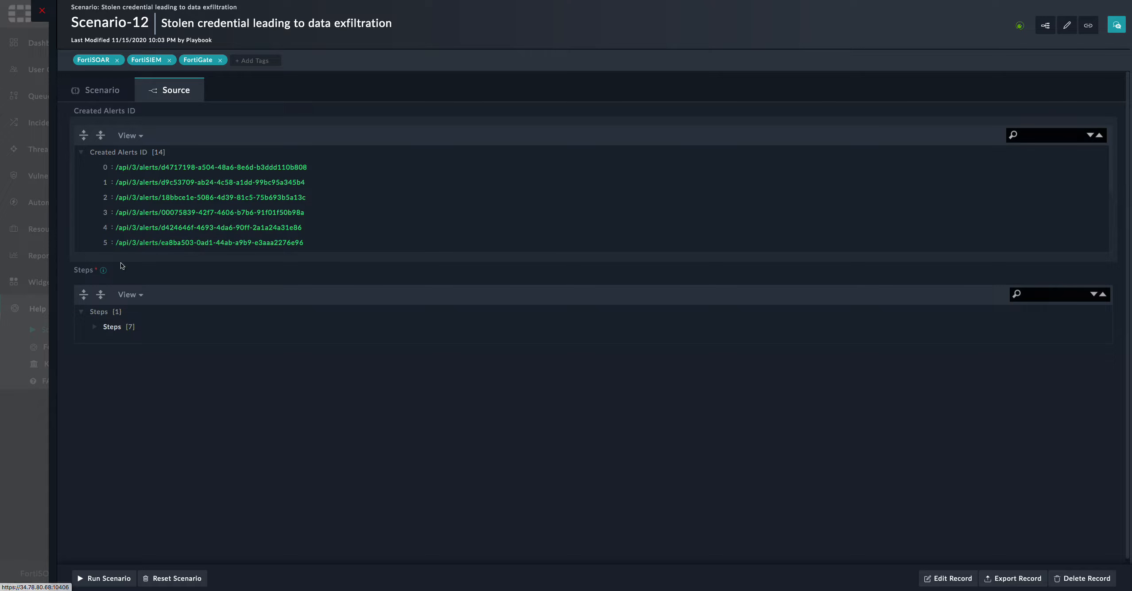
left_click(94, 327)
scroll(200, 360, "down", 1)
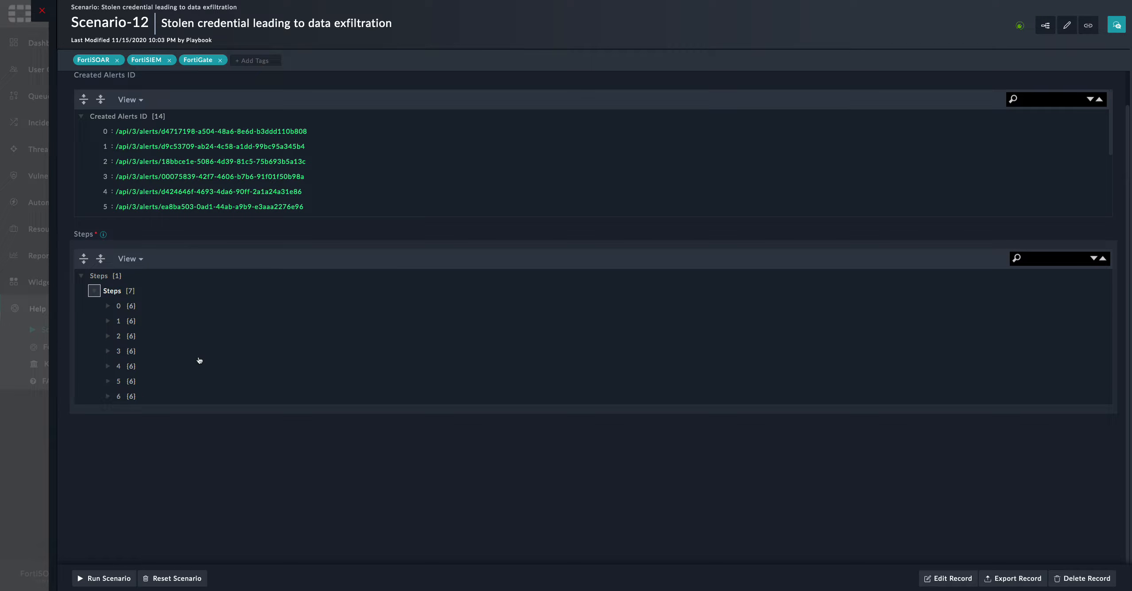
left_click(108, 306)
left_click(108, 411)
scroll(110, 412, "down", 1)
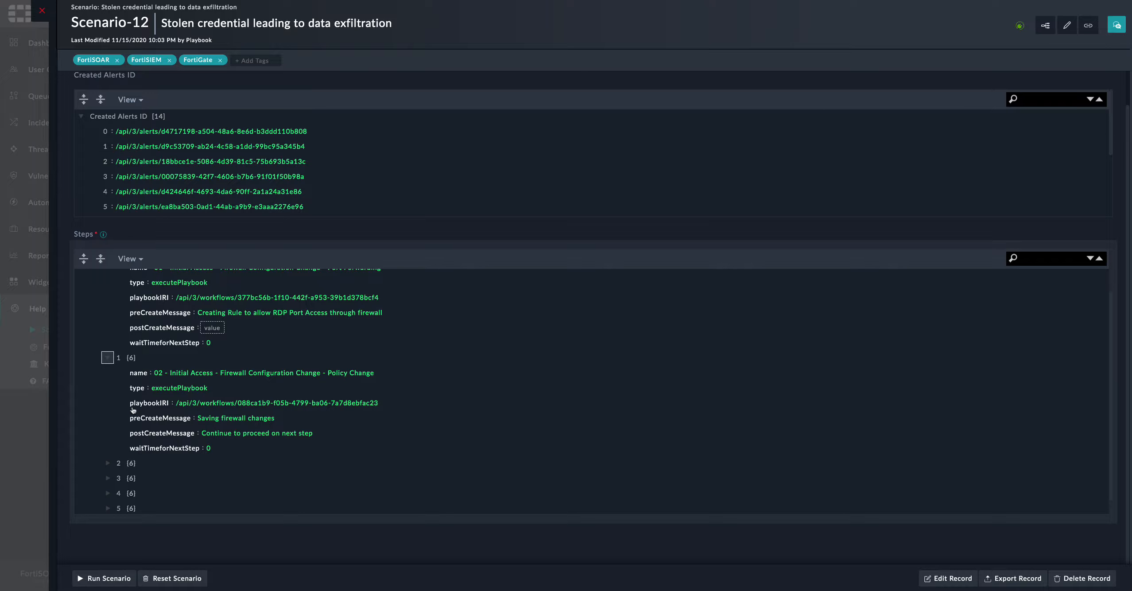
scroll(110, 413, "up", 1)
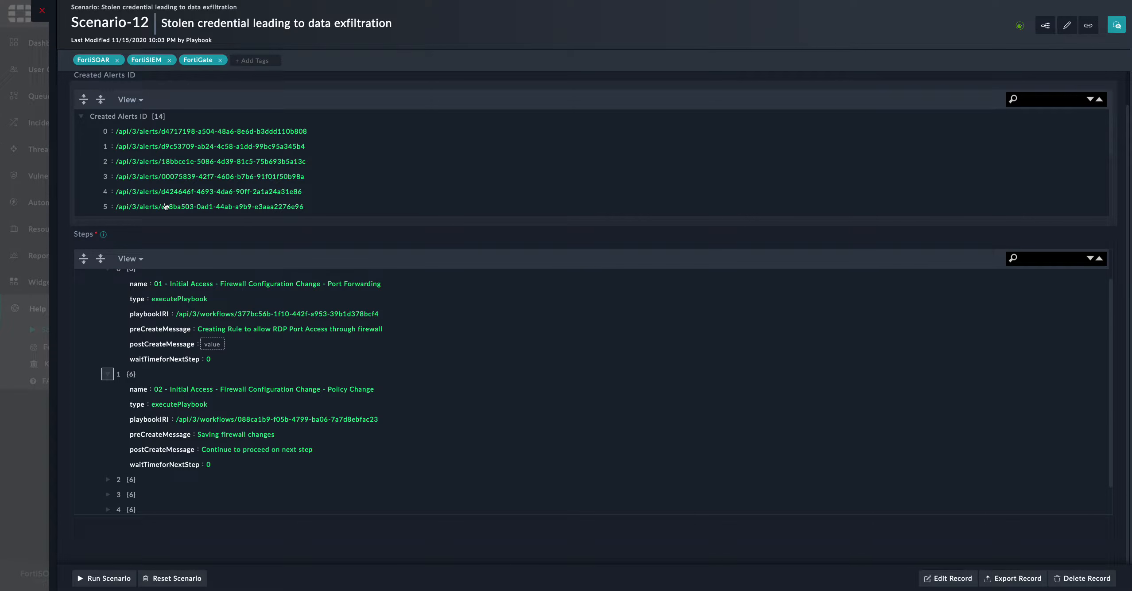
scroll(211, 315, "up", 2)
scroll(177, 266, "up", 1)
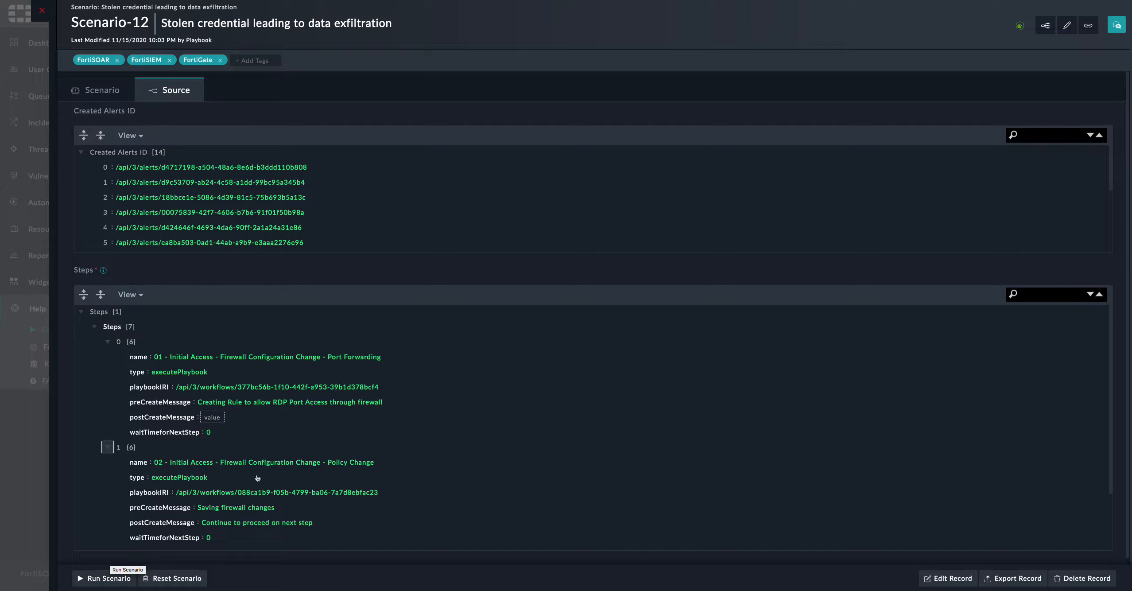
left_click(105, 91)
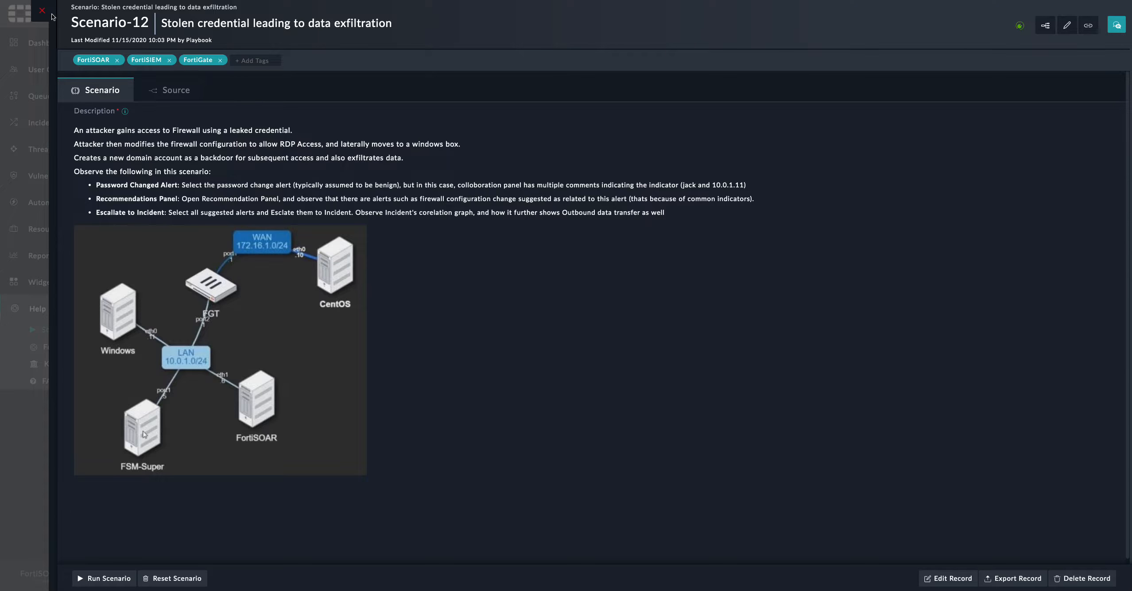
Close the scenario record and go to the Incident Response Alerts list
left_click(42, 11)
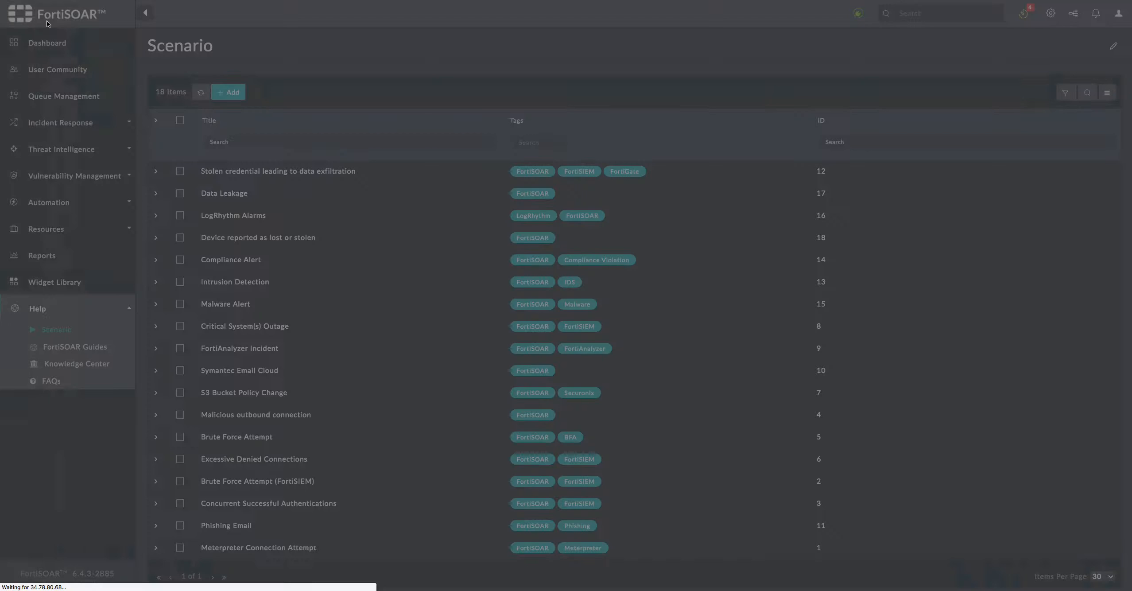
left_click(51, 117)
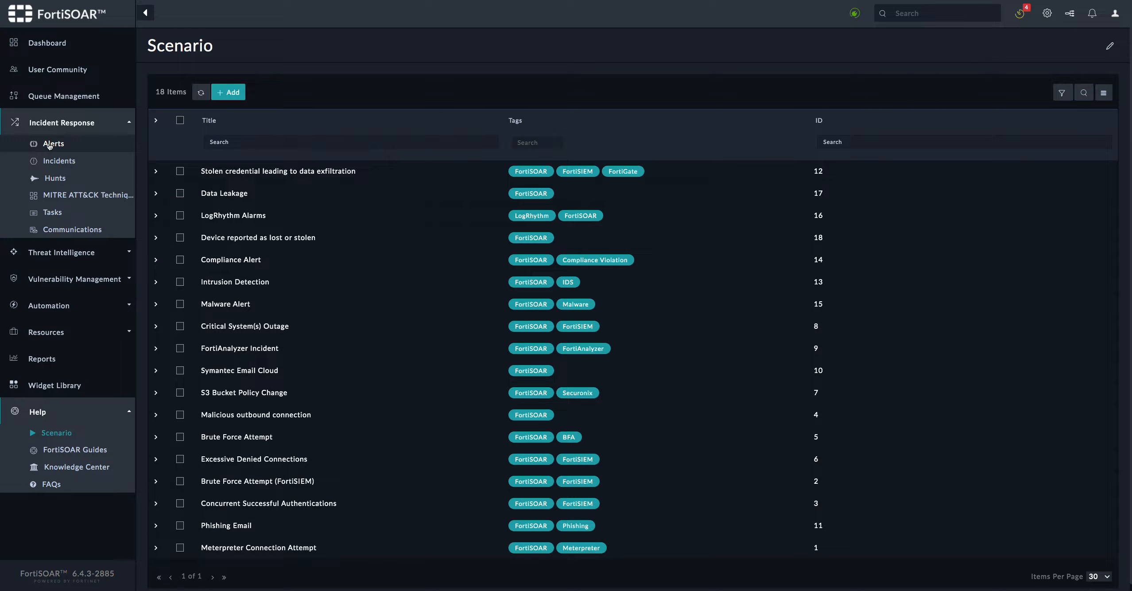
left_click(78, 144)
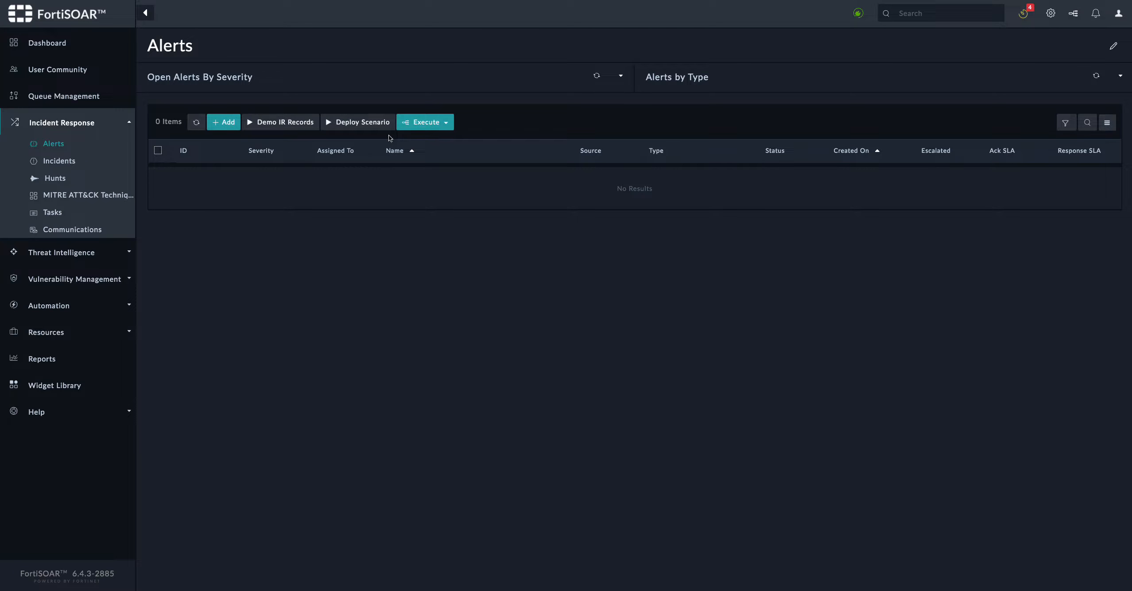
Deploy the 'Stolen credential leading to data exfiltration' demo scenario, found by searching 'stolen'
left_click(361, 123)
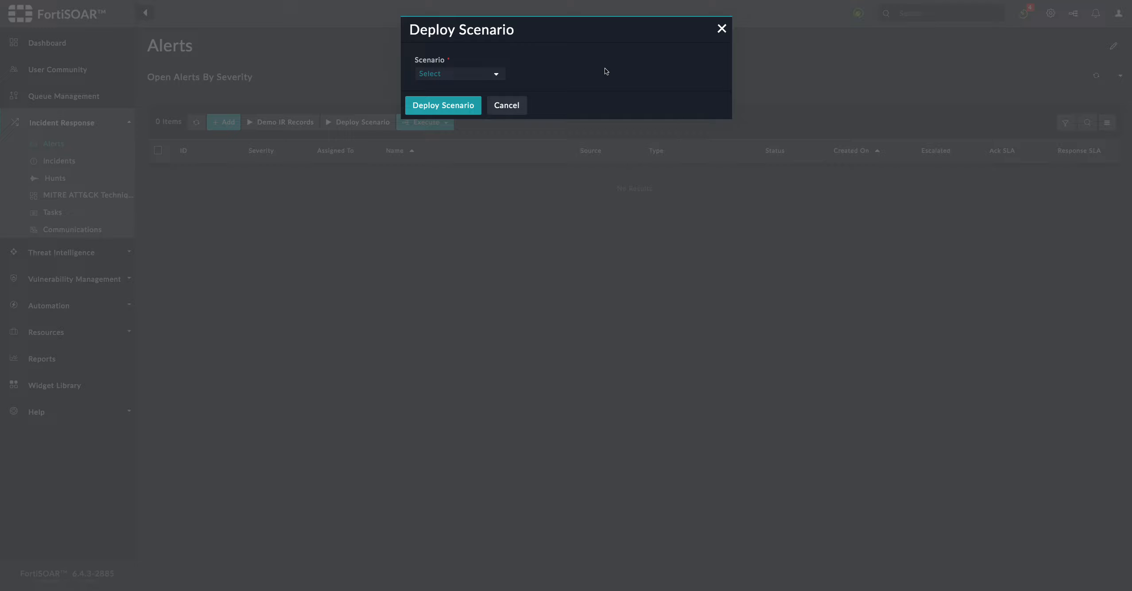
left_click(497, 74)
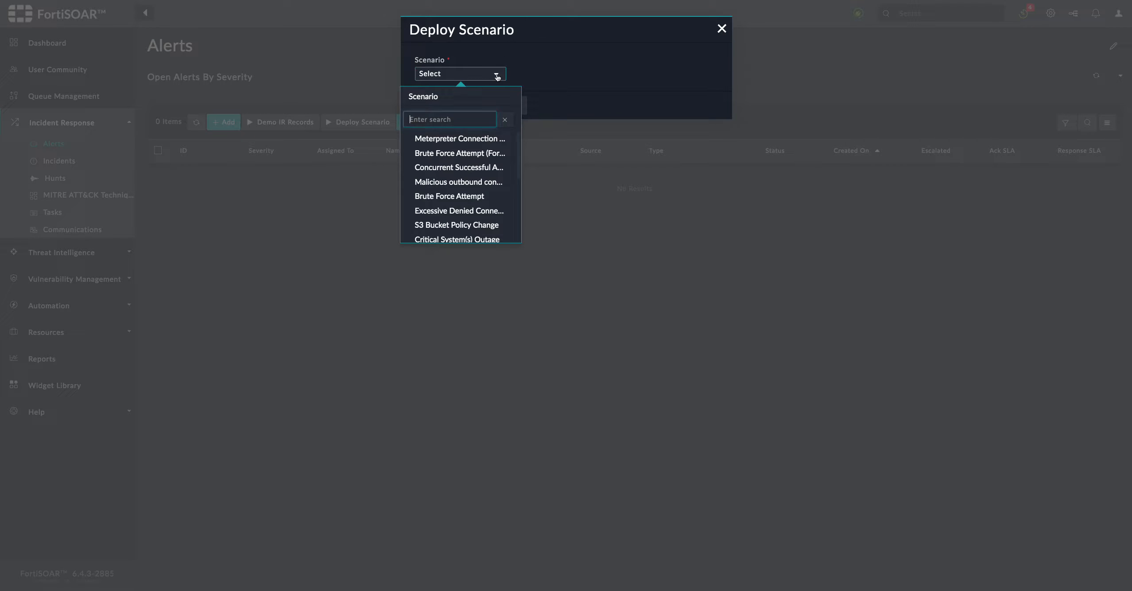
type("sto")
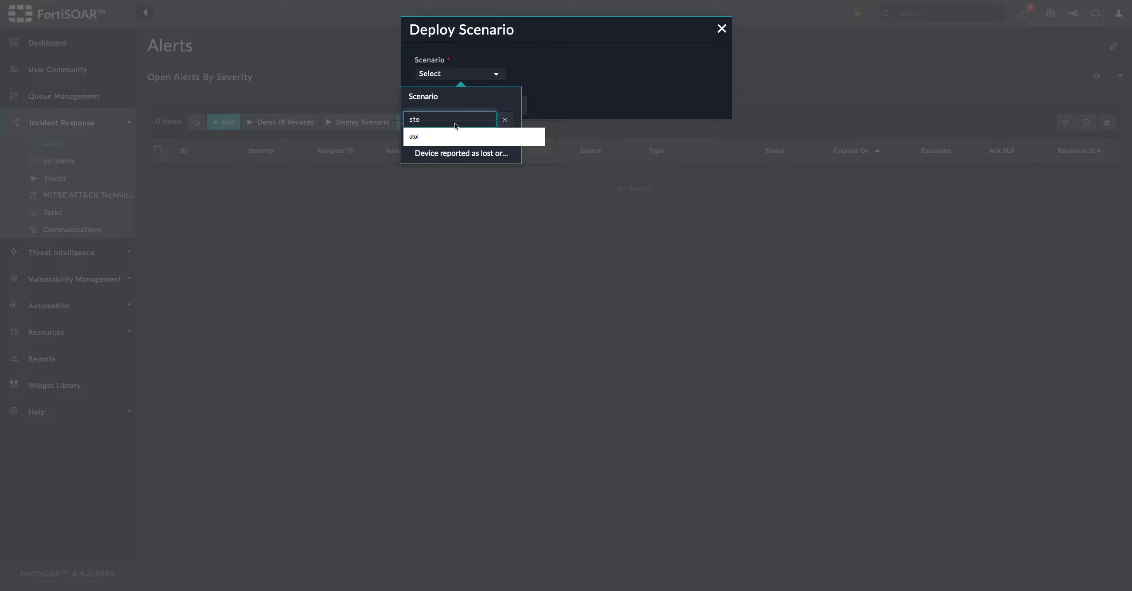
type("len")
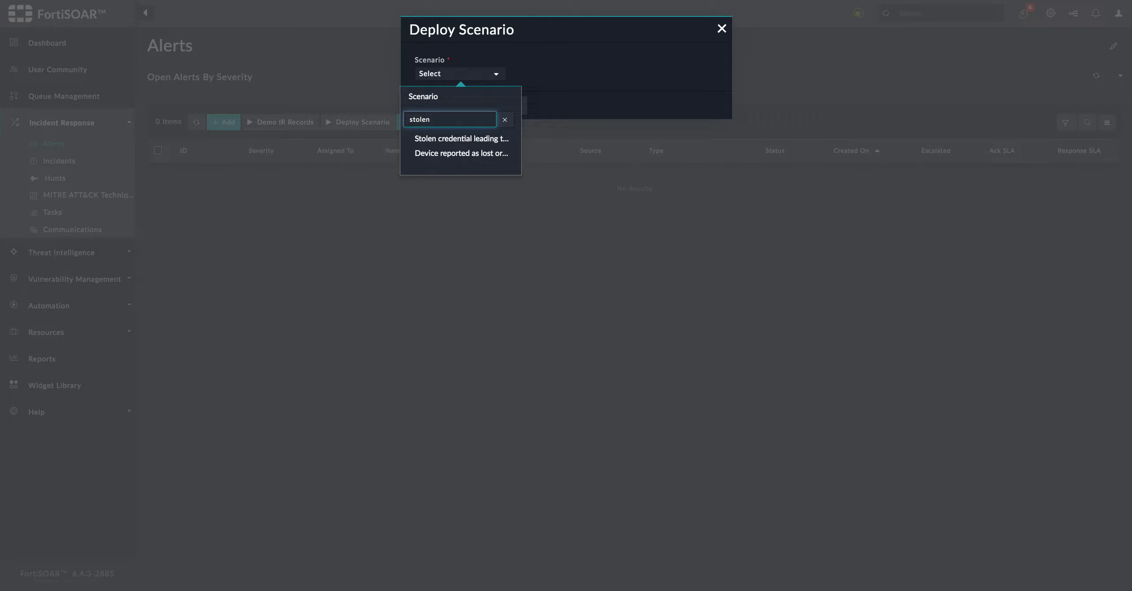
left_click(452, 140)
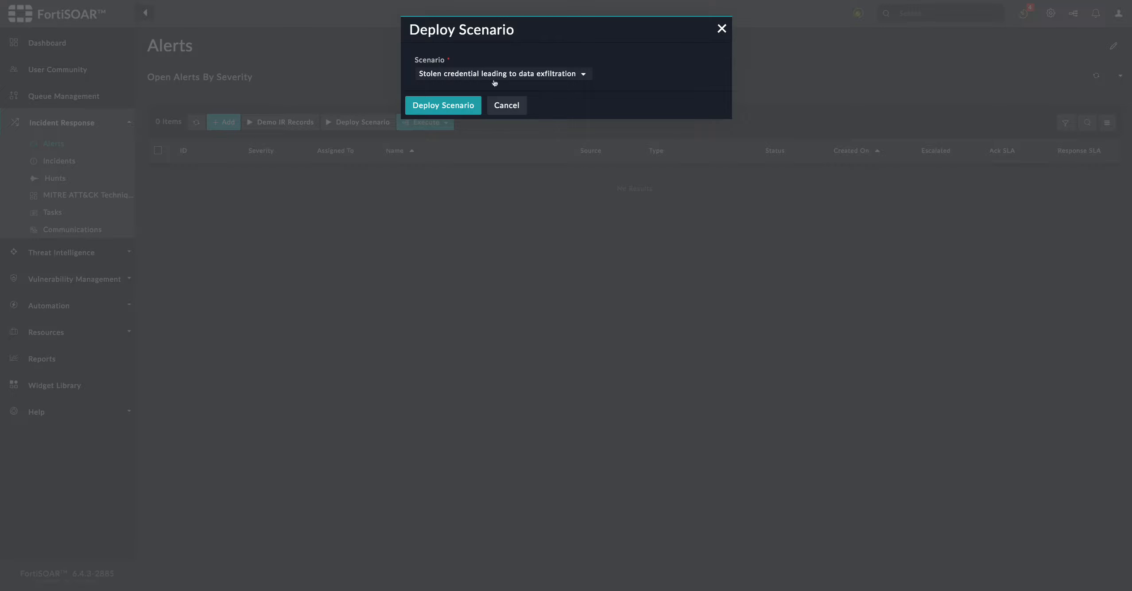
left_click(443, 109)
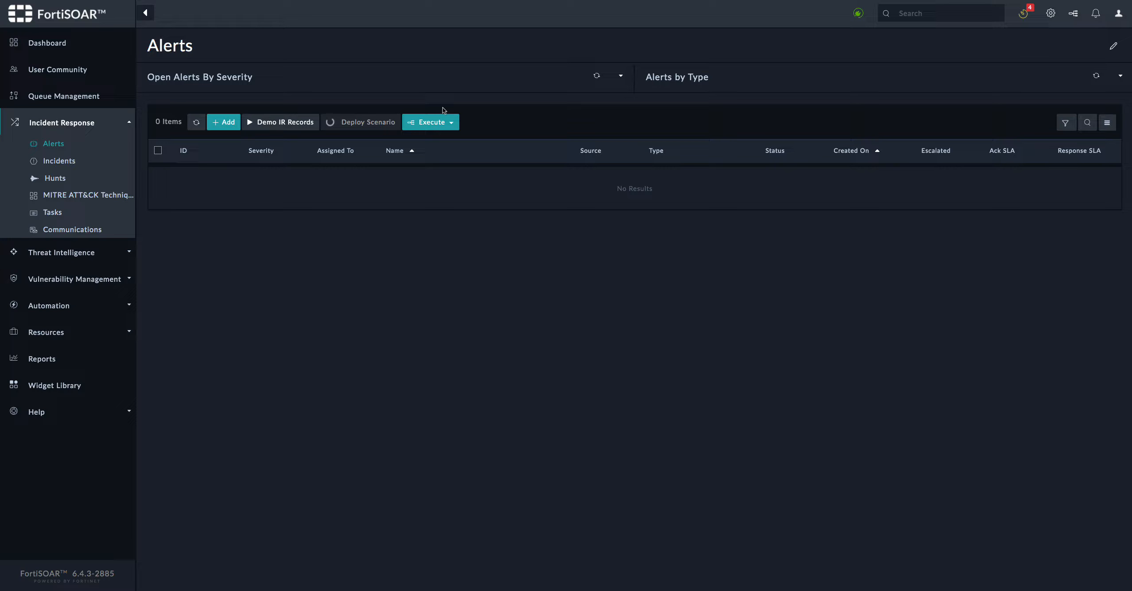
Filter executed playbook logs to Active, expand Run Selected Scenario's child runs, then close logs
left_click(1070, 13)
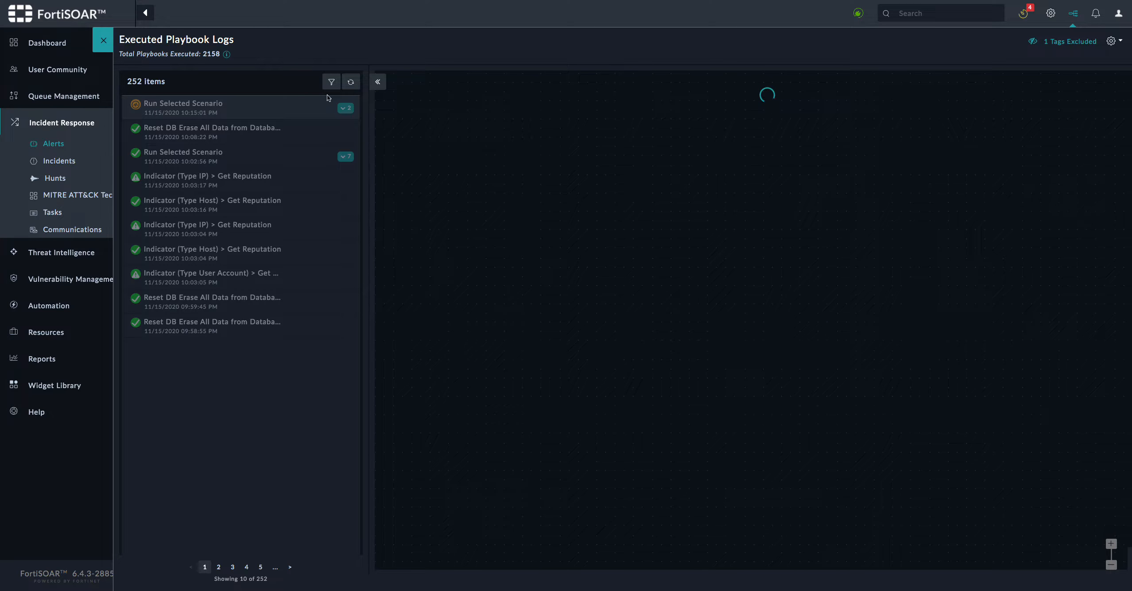
left_click(331, 82)
left_click(261, 192)
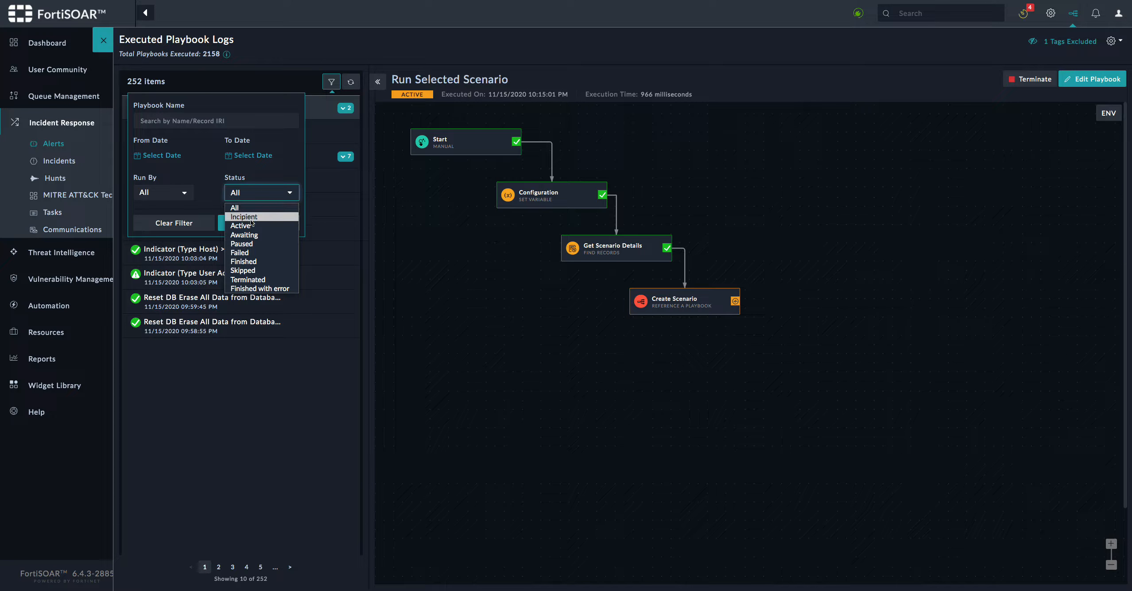
left_click(250, 224)
left_click(252, 226)
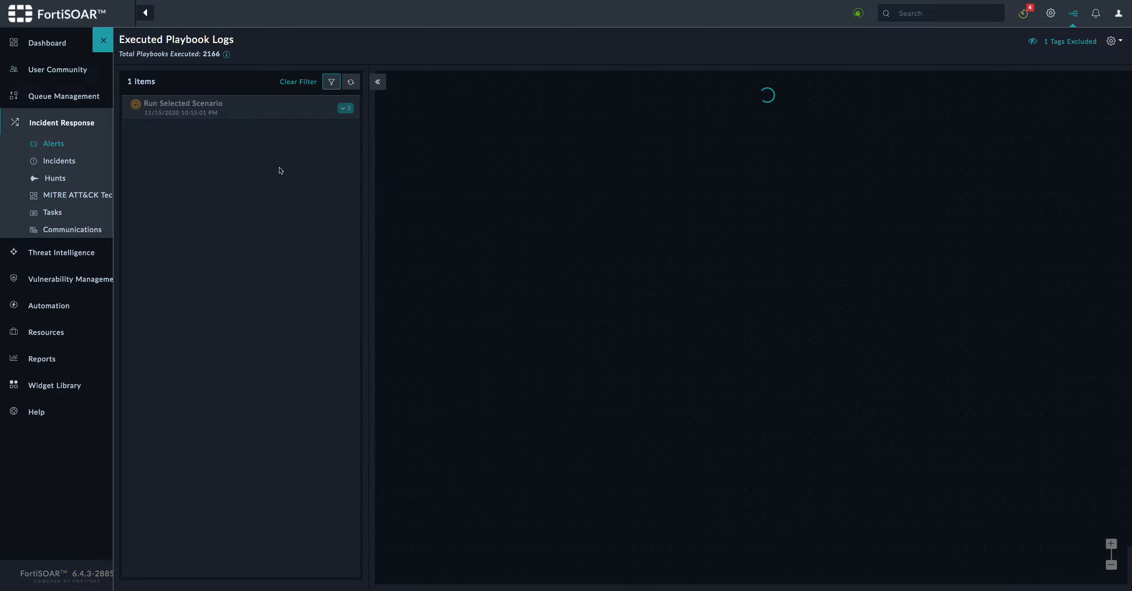
left_click(346, 108)
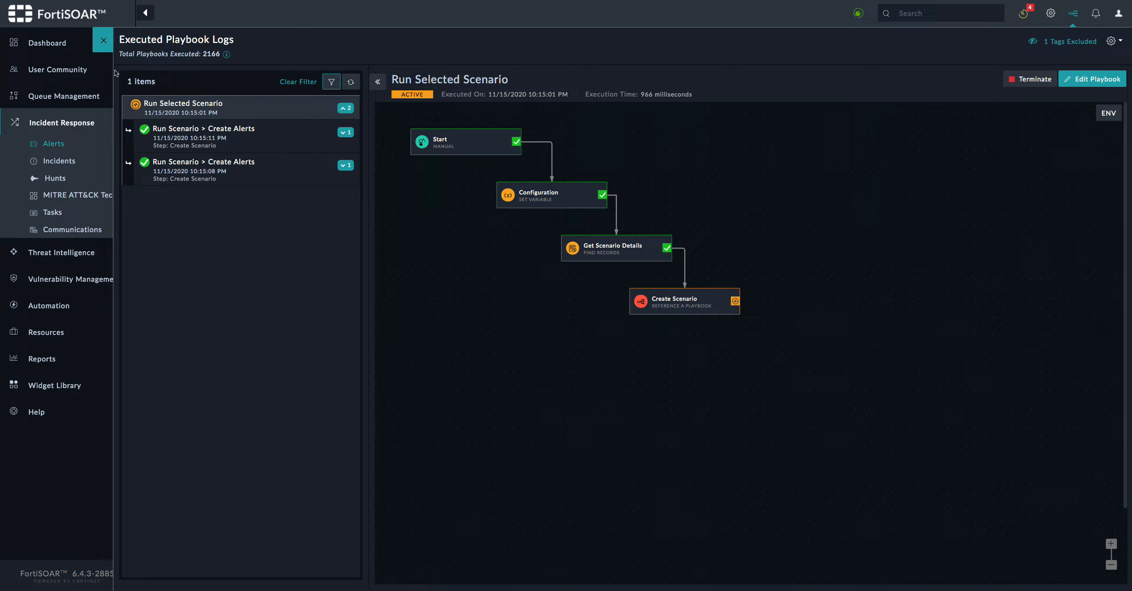
left_click(103, 41)
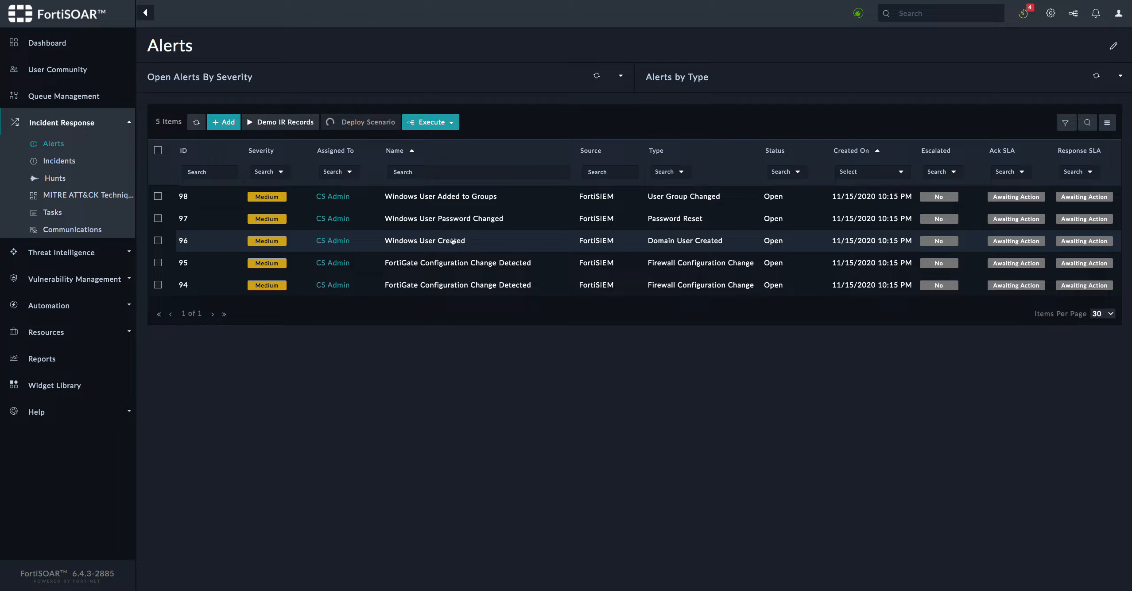
Review alert 94 'FortiGate Configuration Change Detected' details and indicators, then close it
left_click(453, 241)
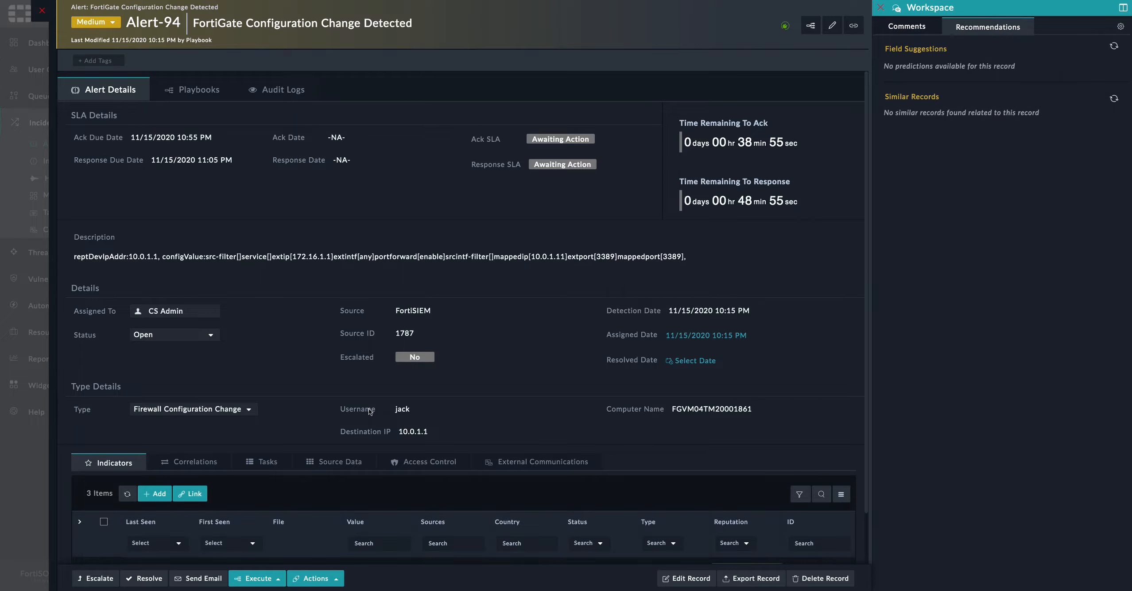
scroll(369, 409, "down", 2)
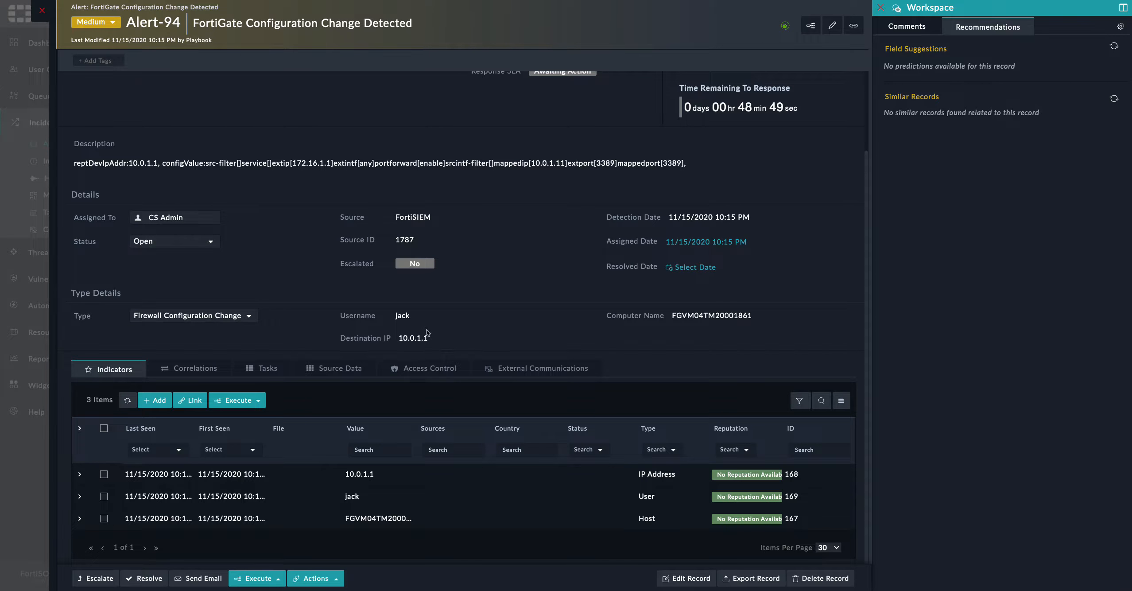
scroll(426, 329, "up", 1)
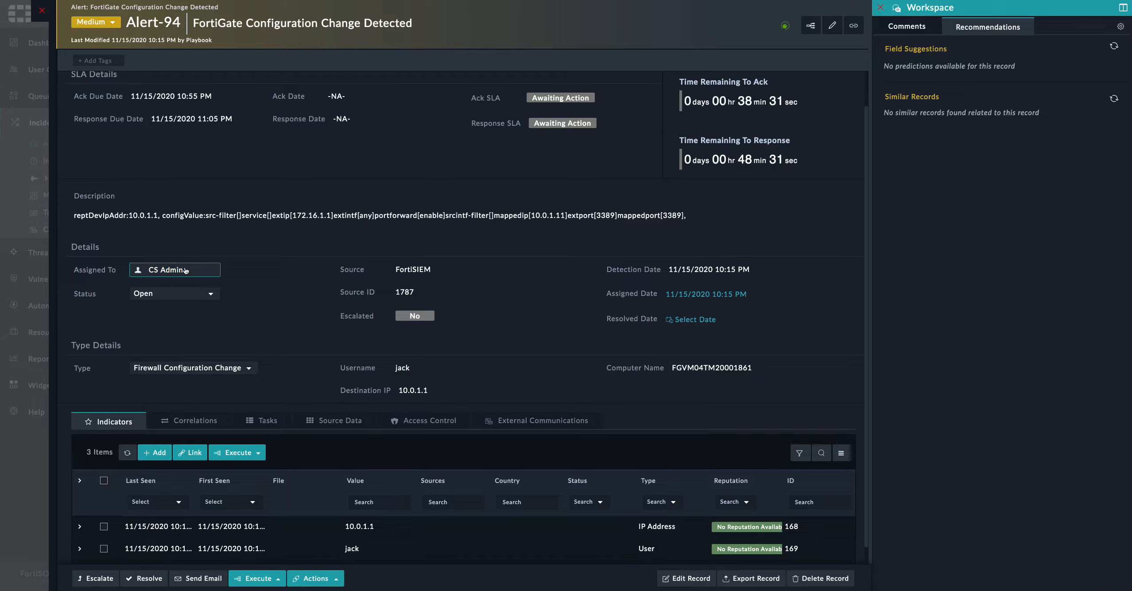
left_click(40, 9)
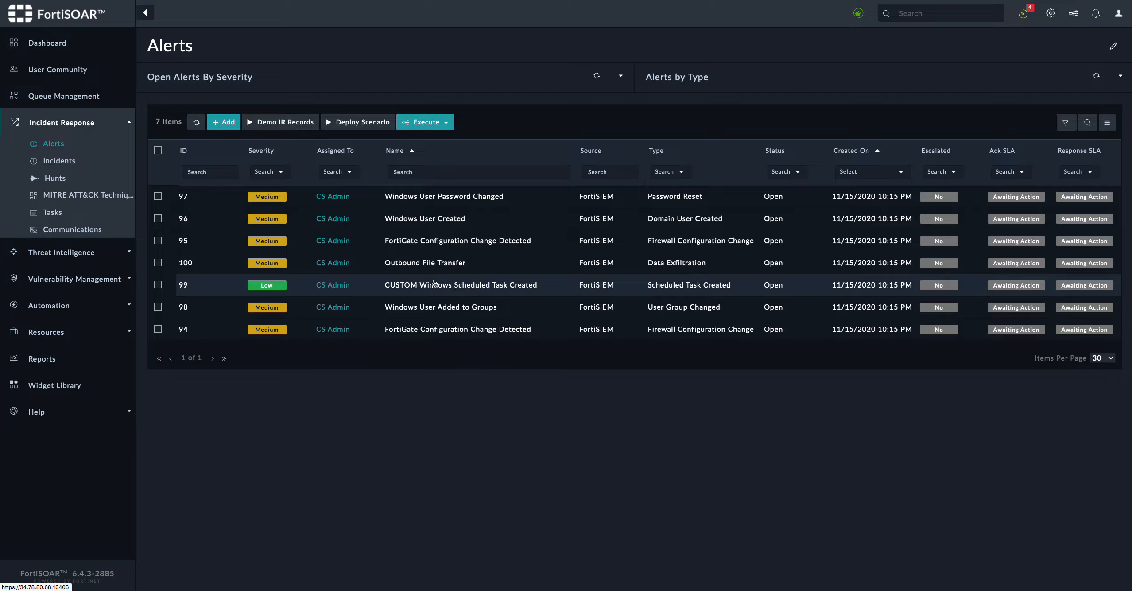
Sort alerts by Created On newest first and review alerts 96 and 98
left_click(861, 150)
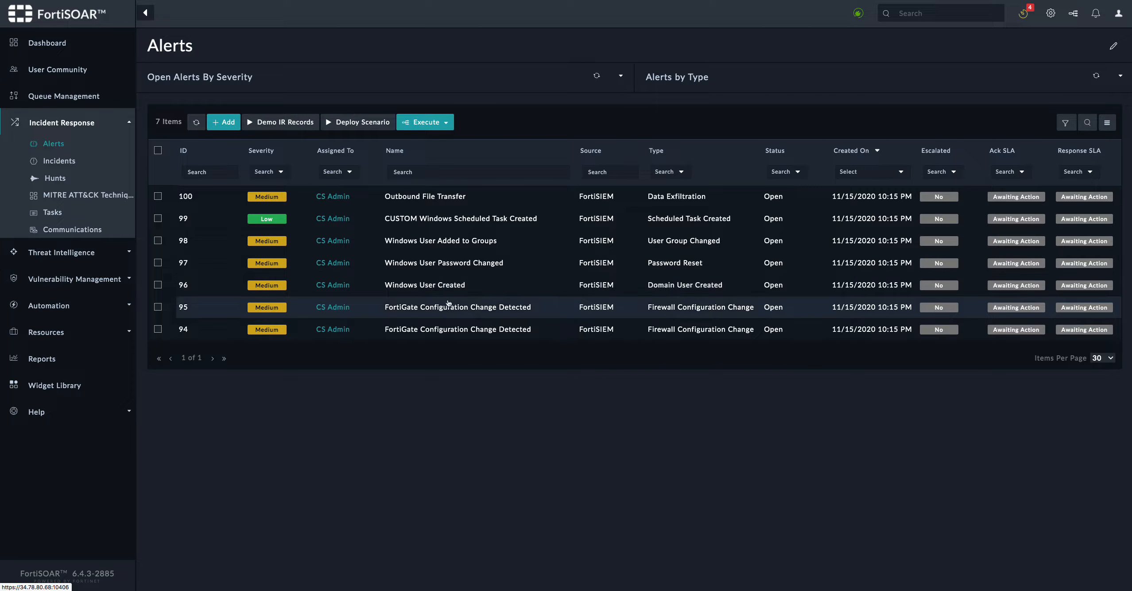
left_click(467, 287)
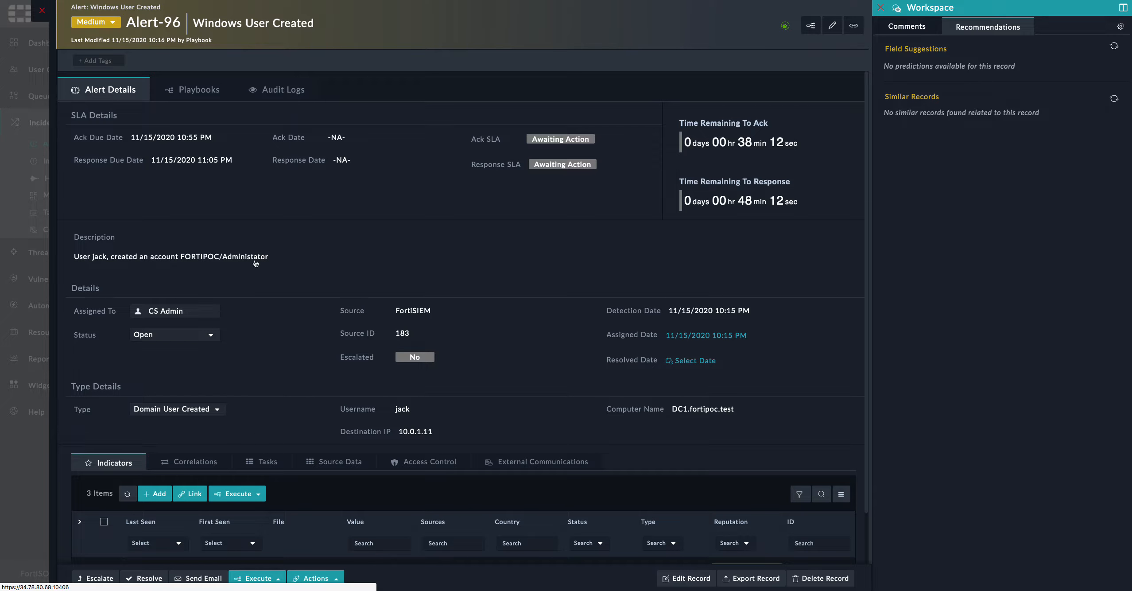
left_click(42, 15)
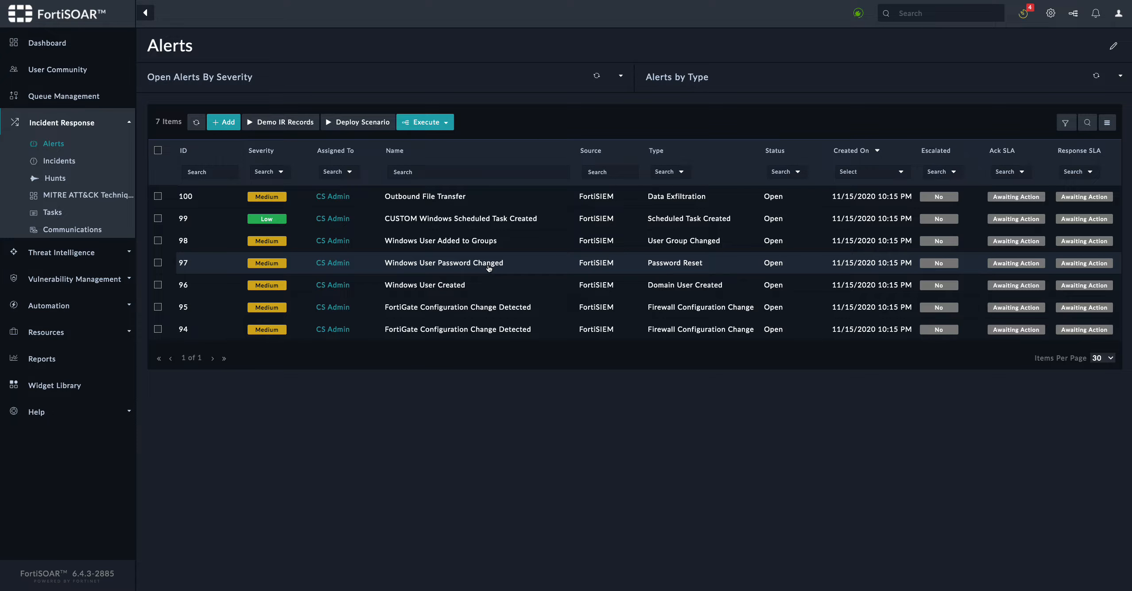
left_click(477, 240)
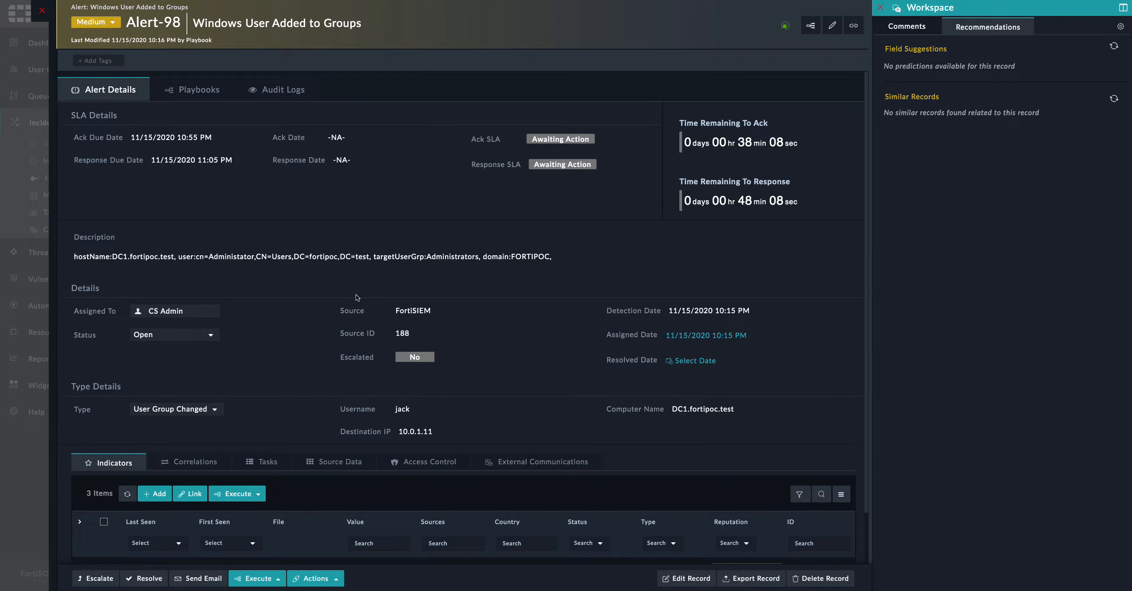
left_click(40, 9)
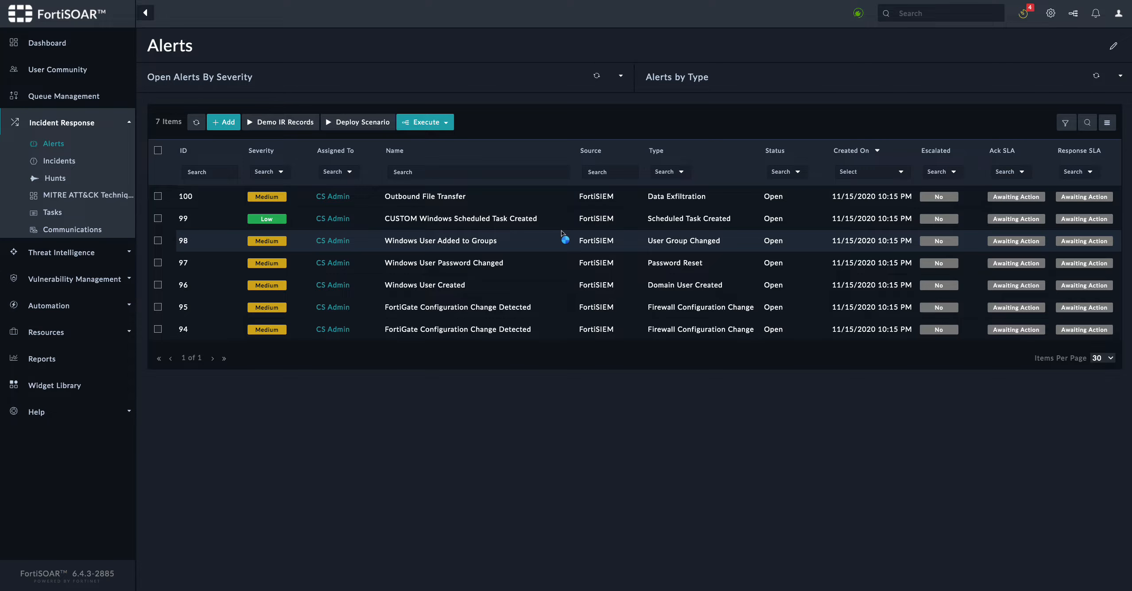
Review alerts 99 'CUSTOM Windows Scheduled Task Created' and 100 'Outbound File Transfer'
left_click(468, 219)
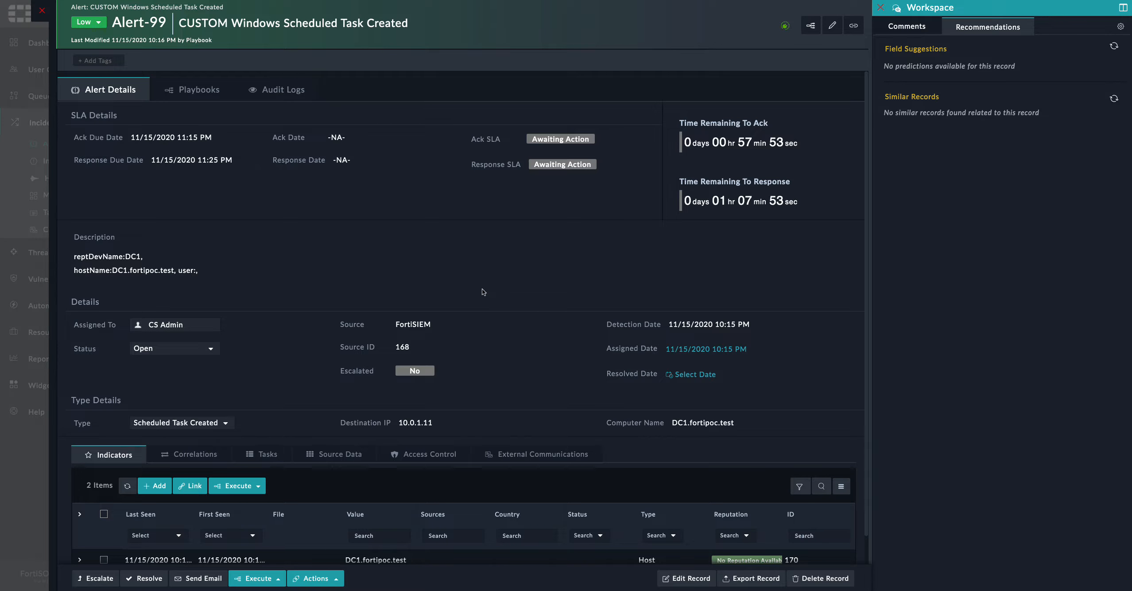
scroll(482, 292, "down", 1)
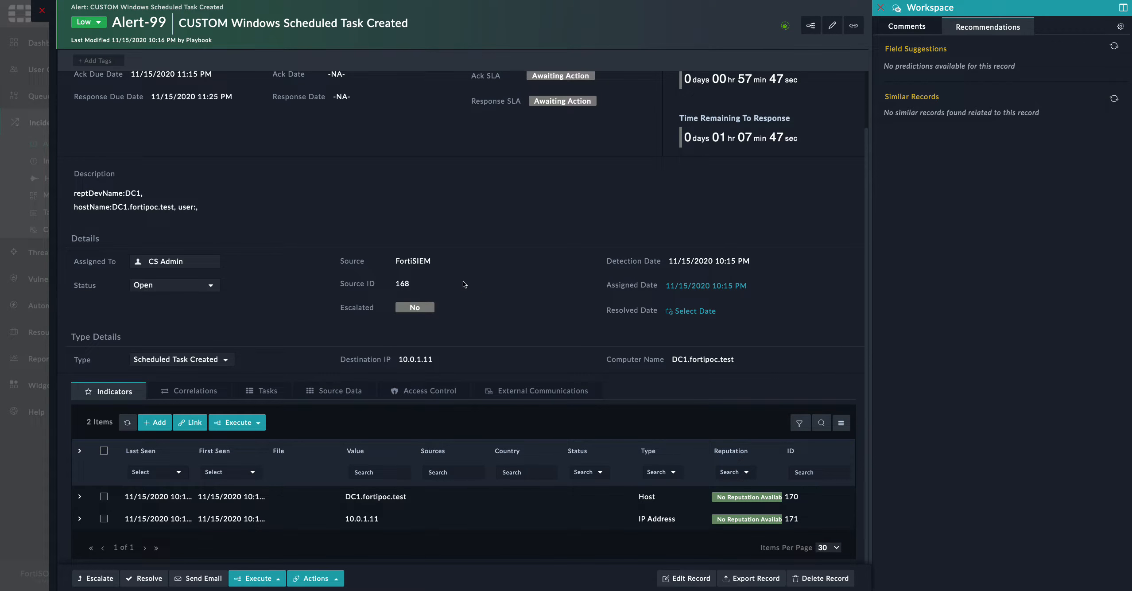
scroll(516, 212, "up", 2)
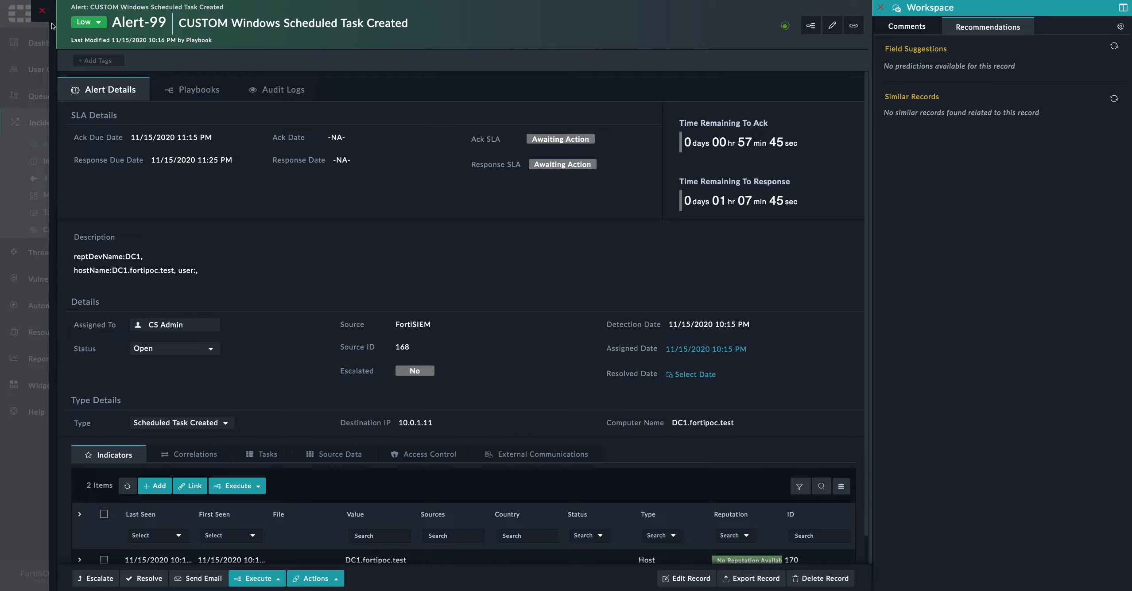
left_click(42, 11)
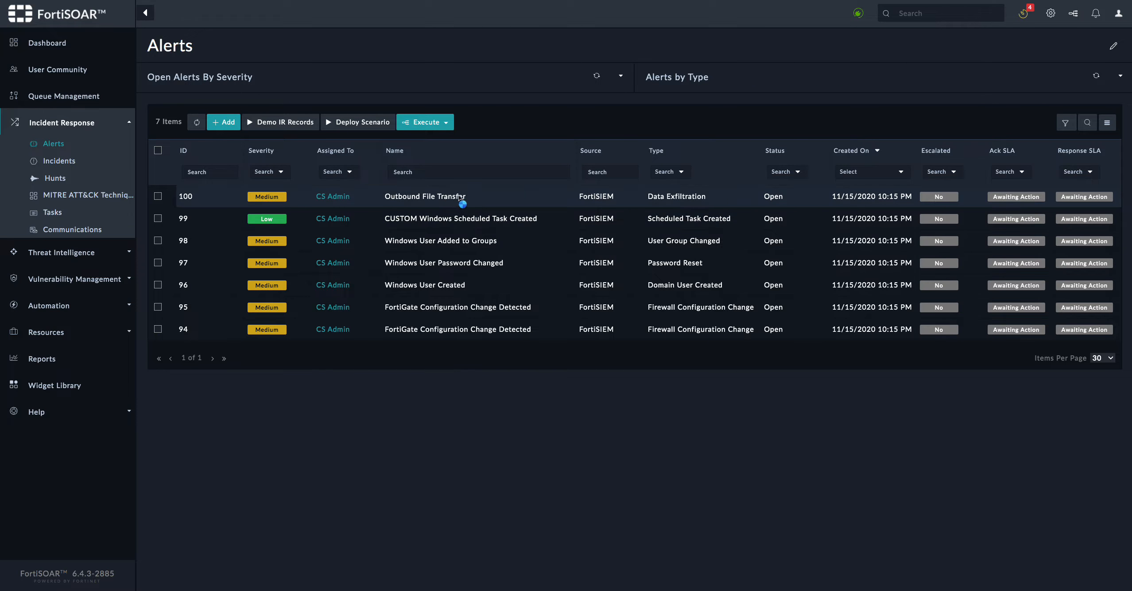
left_click(554, 206)
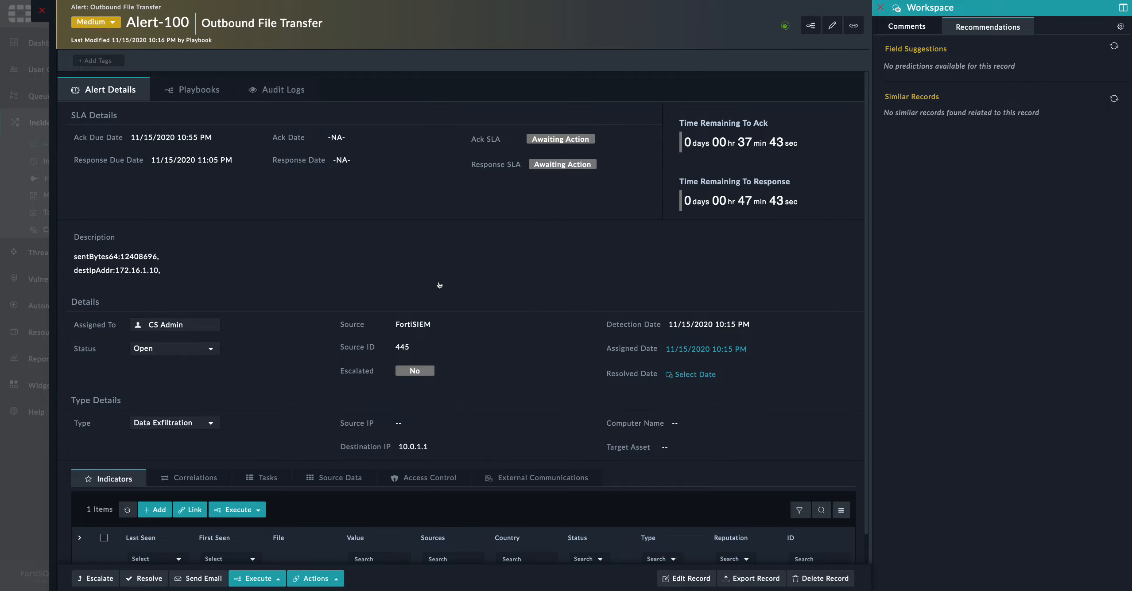
scroll(509, 319, "down", 2)
scroll(536, 359, "up", 2)
left_click(43, 11)
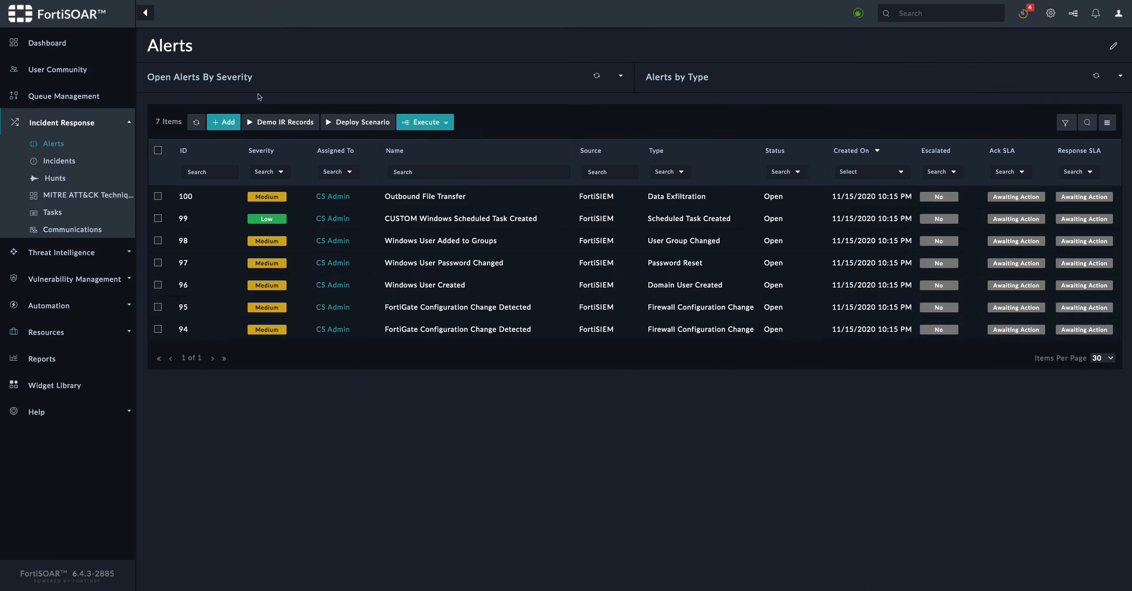
Open alert 97 'Windows User Password Changed' from the Alerts grid
left_click(498, 268)
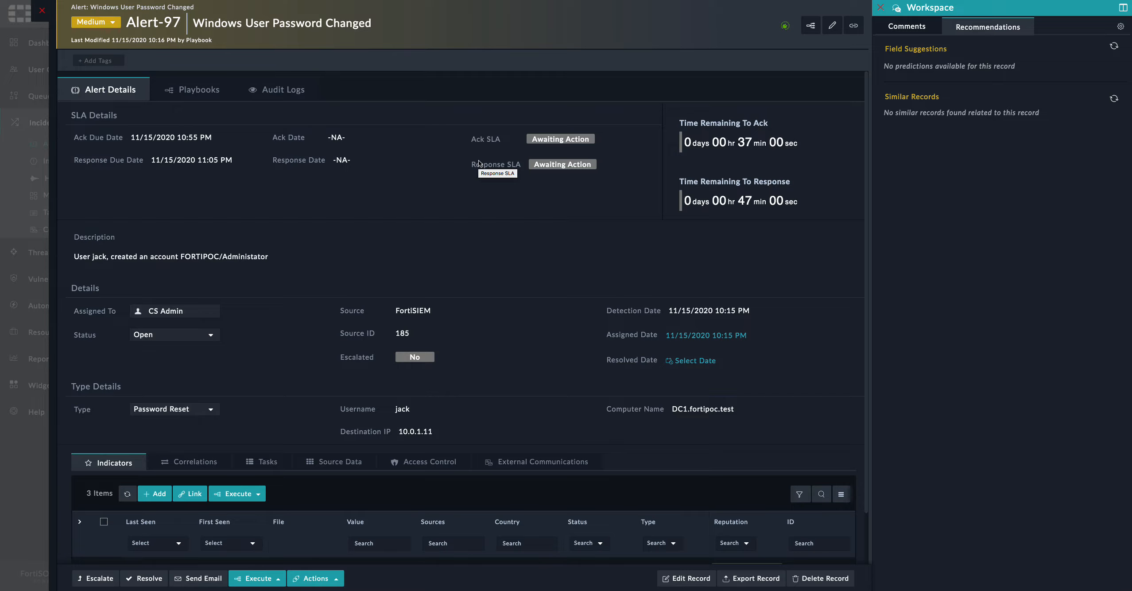
Replace the Source IP and Users similarity criteria with Username, weighted 9
left_click(1120, 27)
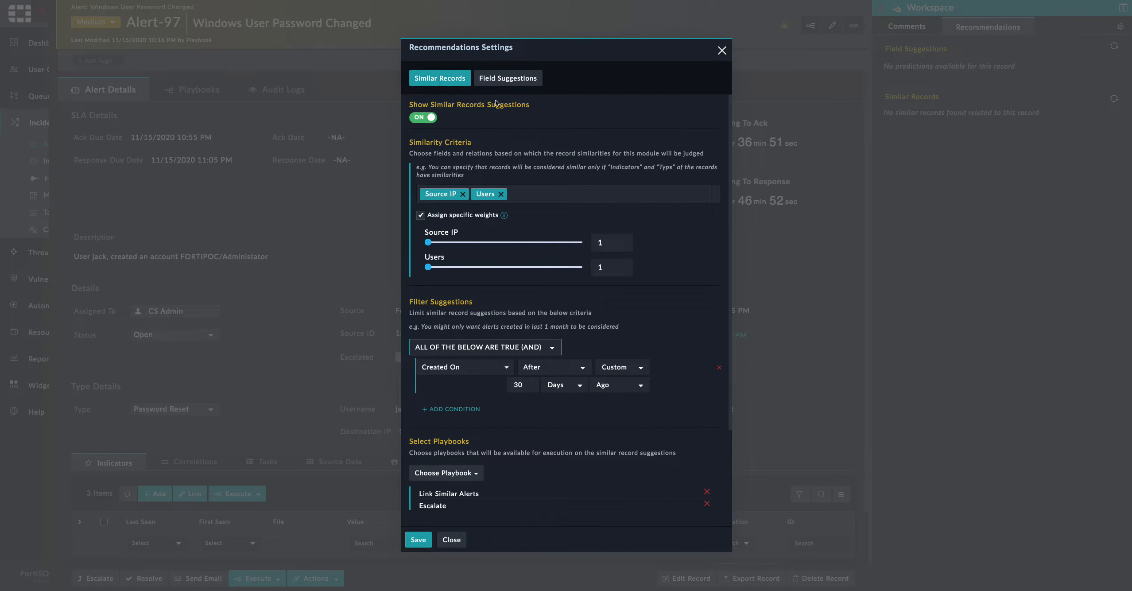
left_click(463, 195)
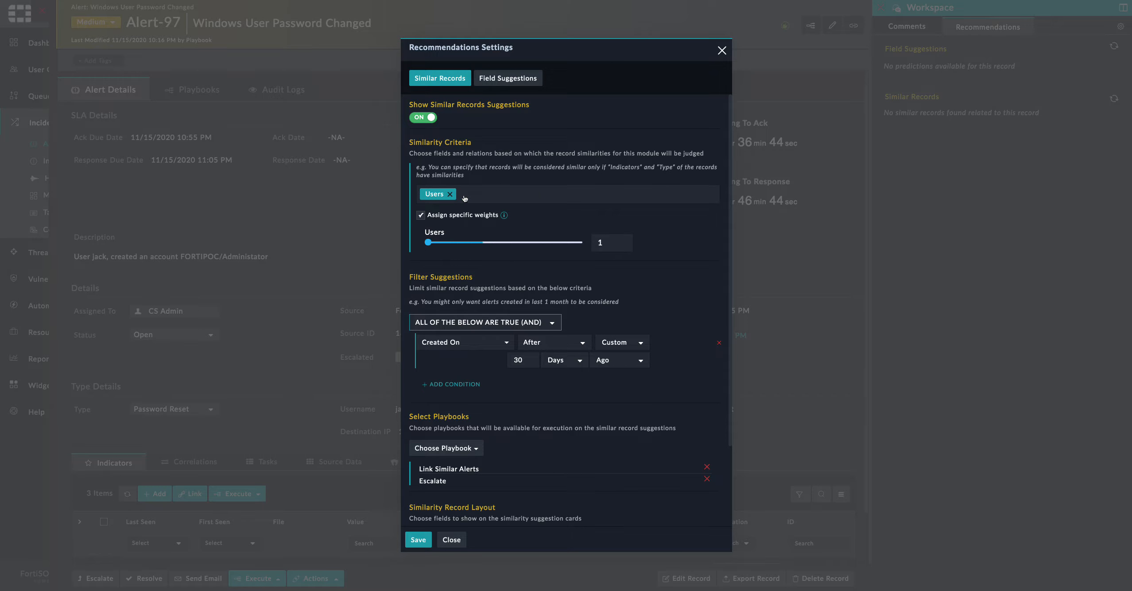
left_click(450, 194)
left_click(449, 195)
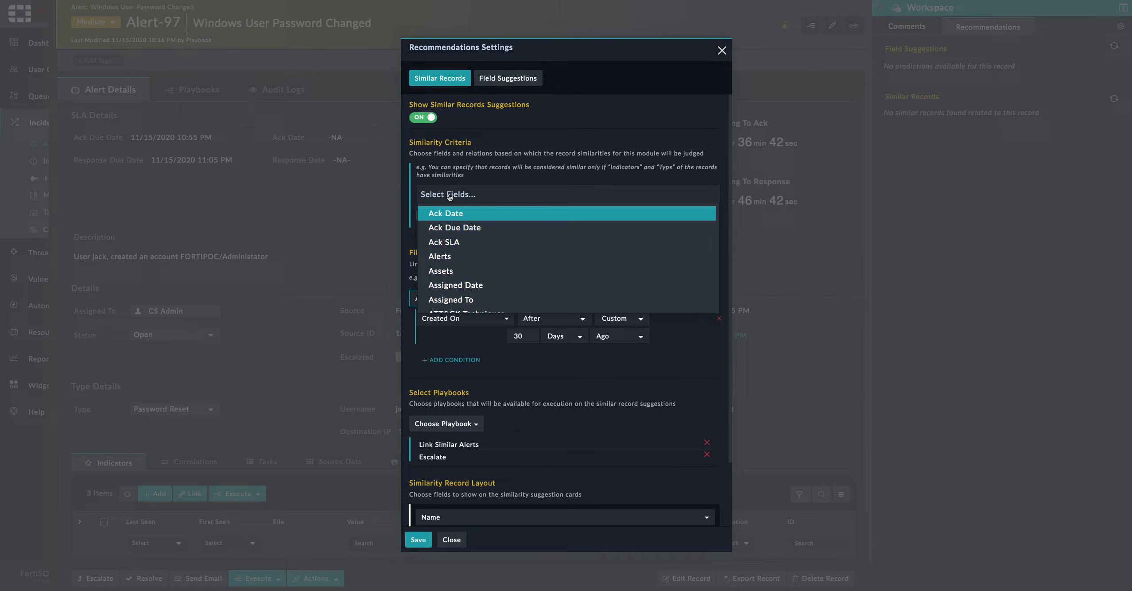
type("usern")
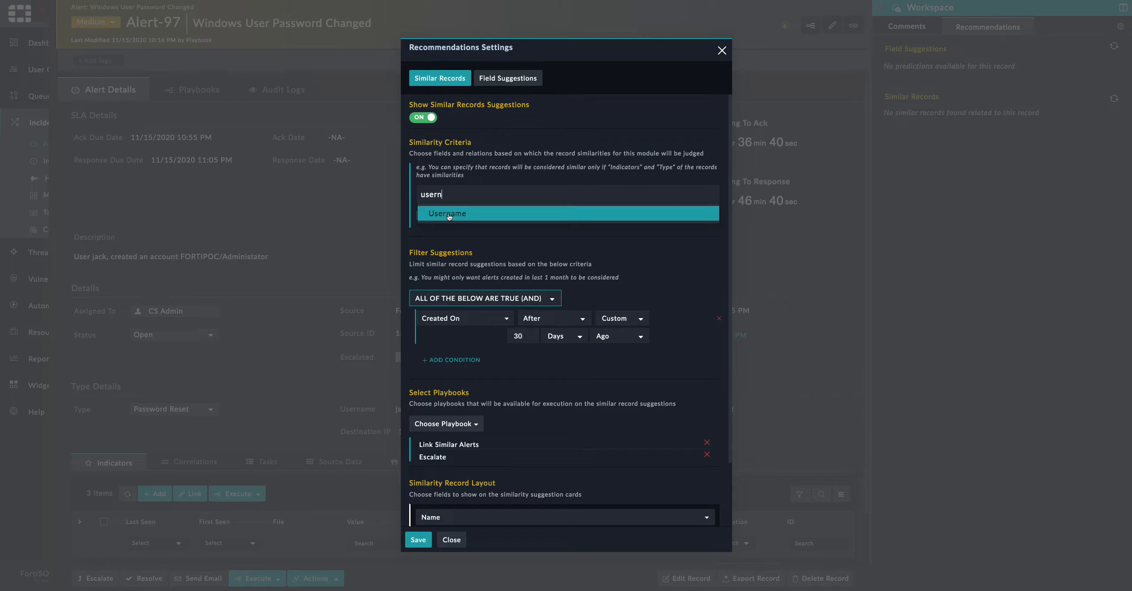
left_click(449, 215)
left_click(500, 180)
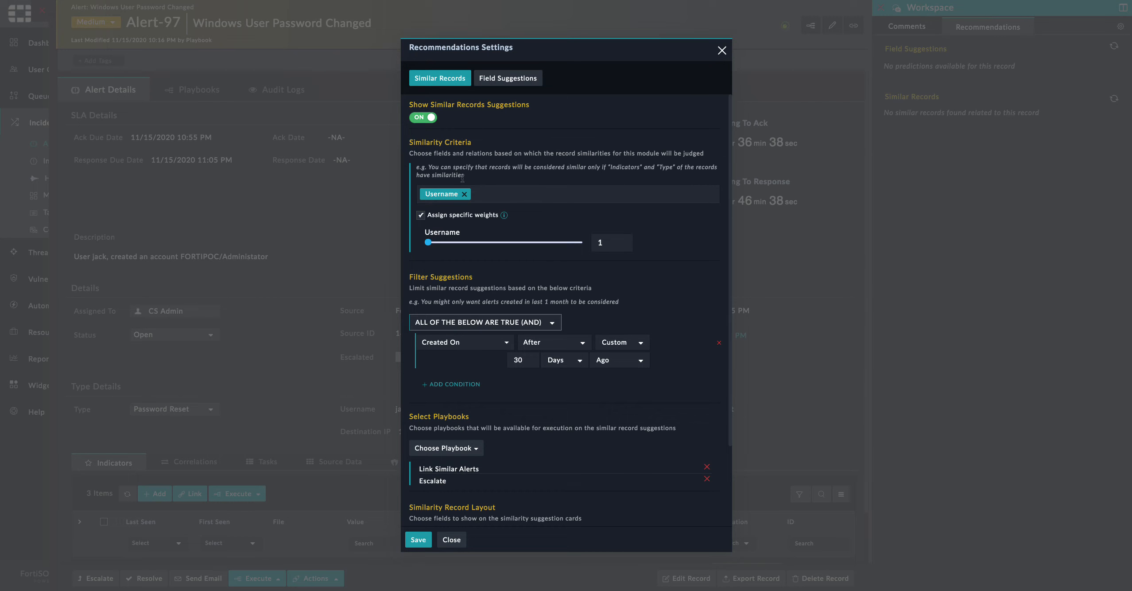
left_click_drag(428, 242, 561, 244)
Check the action playbooks offered on suggestions (Link Similar Alerts, Escalate)
scroll(511, 349, "down", 2)
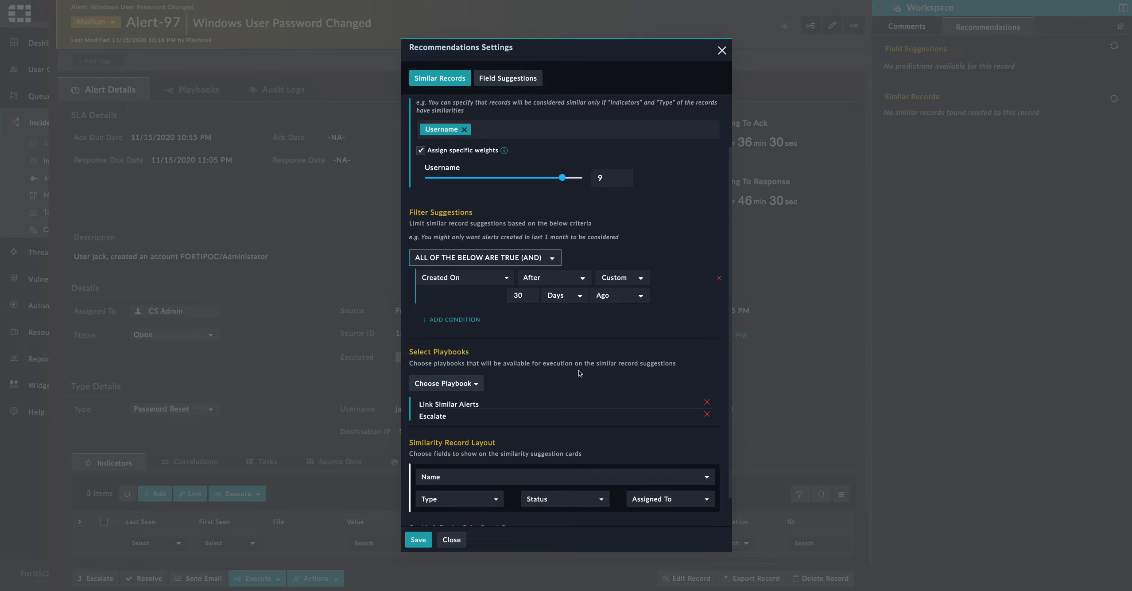
left_click(460, 384)
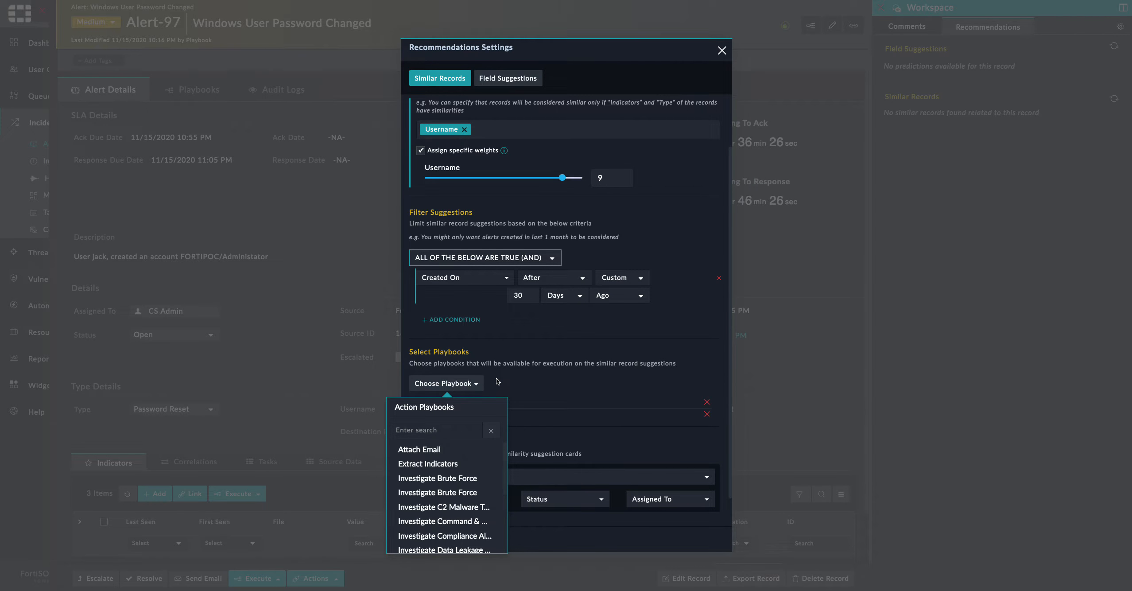
left_click(470, 383)
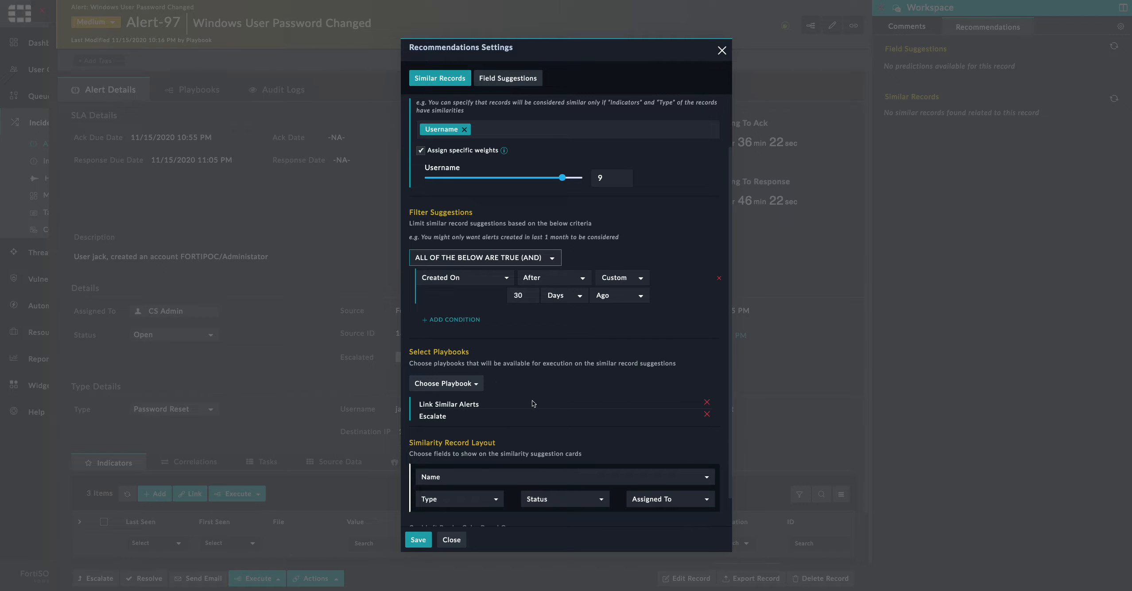
scroll(533, 402, "down", 1)
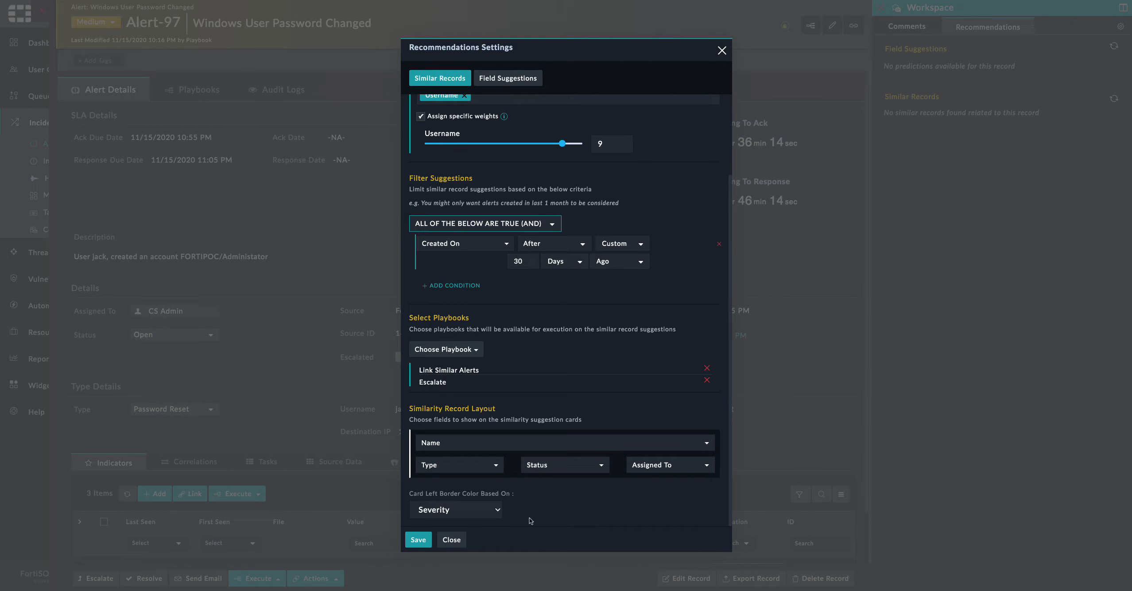
Save the recommendation settings, select all similar alerts plus this one, and choose Escalate
left_click(417, 540)
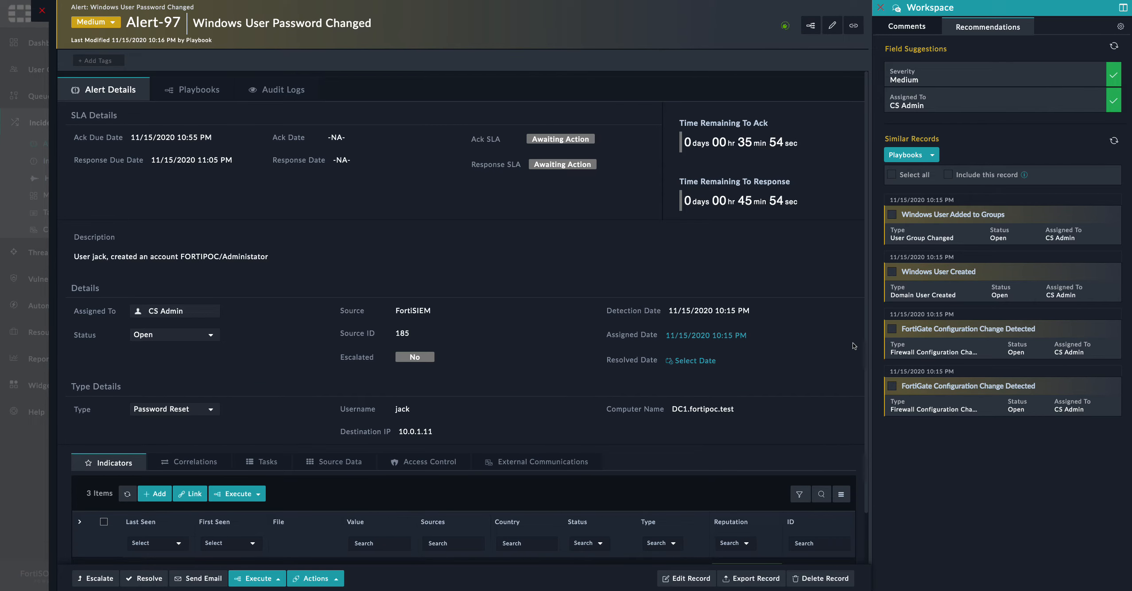
left_click(891, 176)
left_click(949, 174)
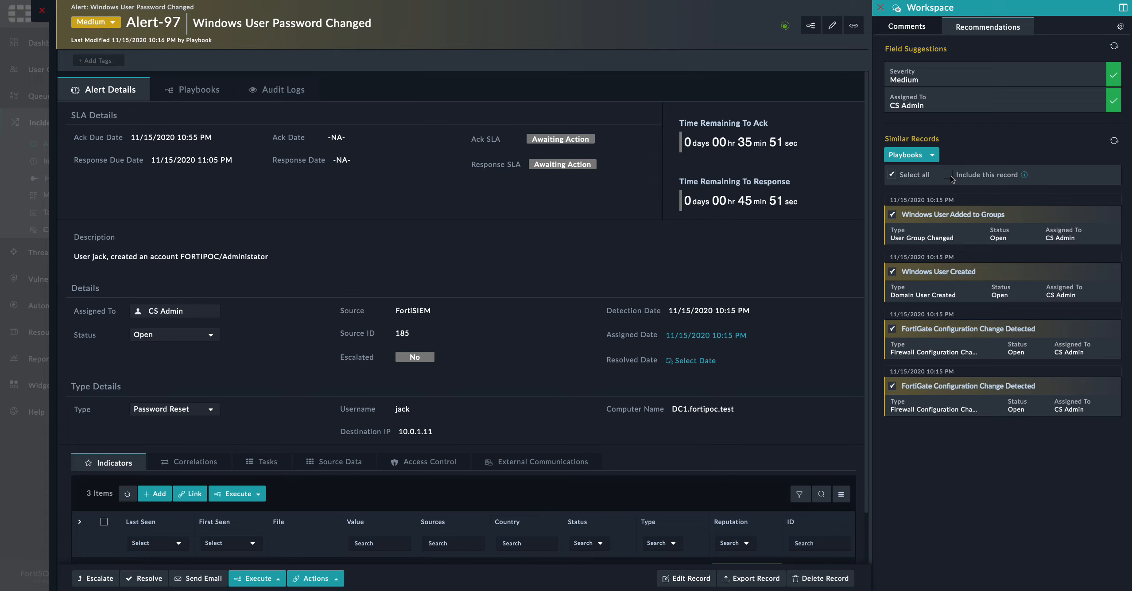
left_click(923, 160)
left_click(918, 177)
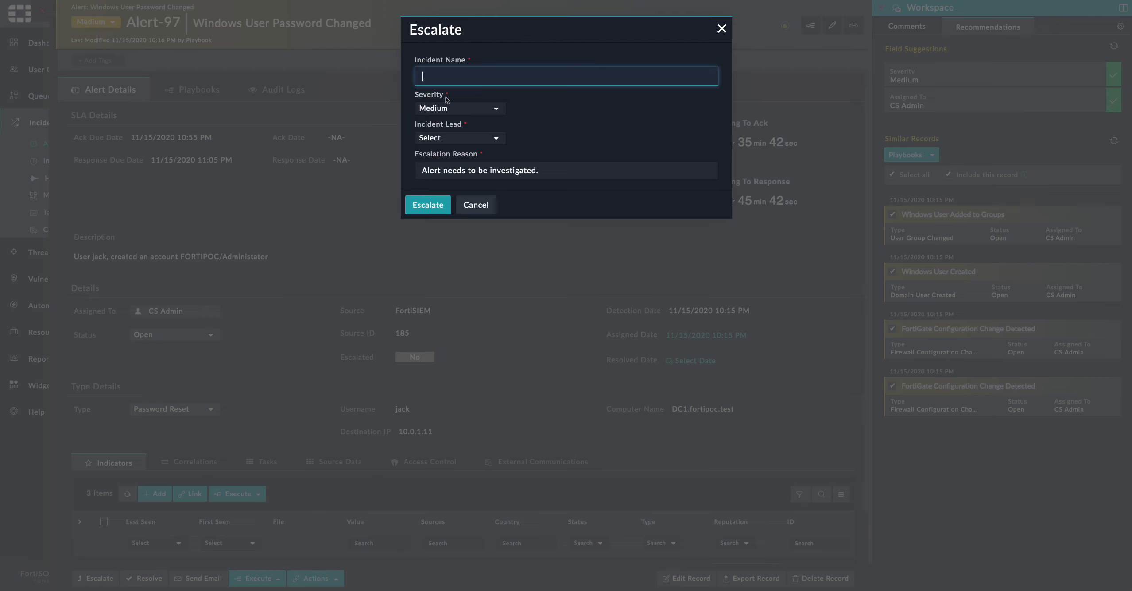
Escalate as 'Credential theft followed by exfiltration', severity High, with the current user as lead
type("Credential theft followed by")
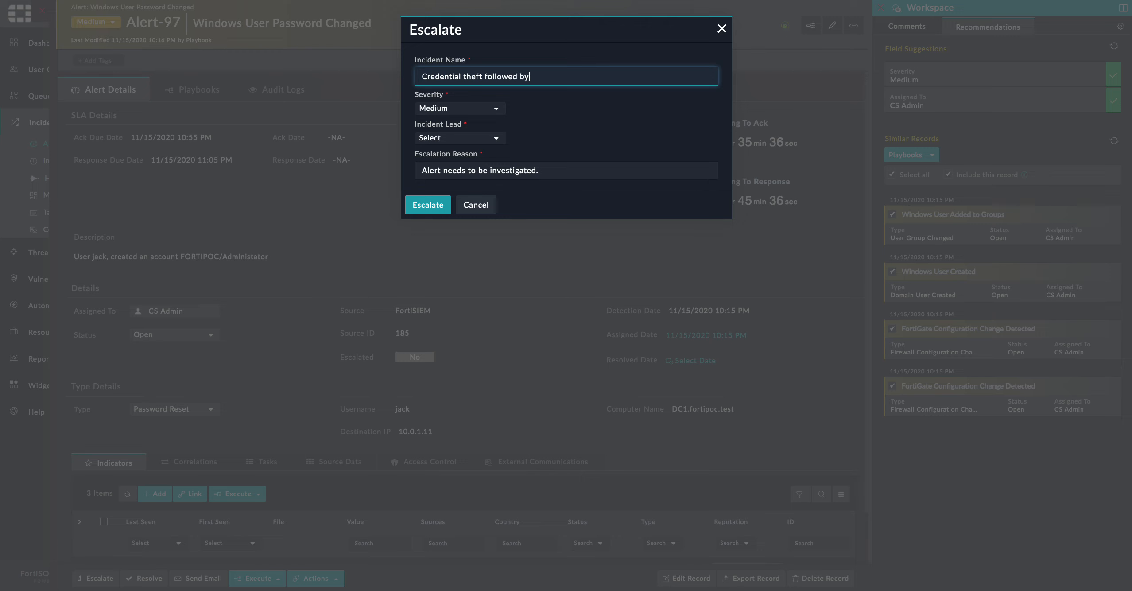
type(" exfiltration")
left_click(443, 110)
left_click(468, 194)
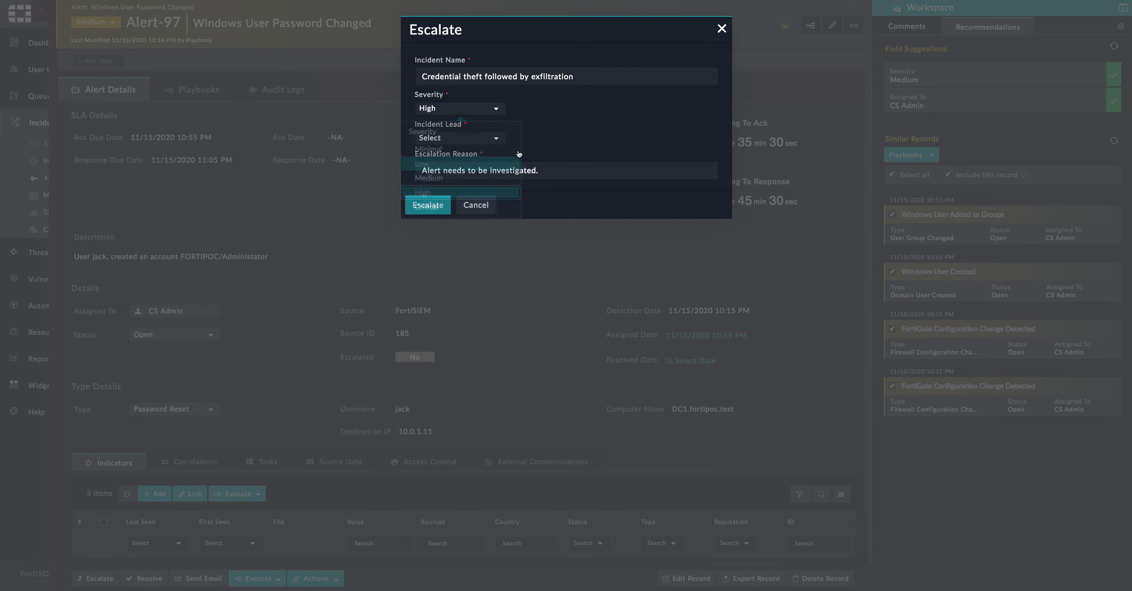
left_click(443, 138)
left_click(452, 188)
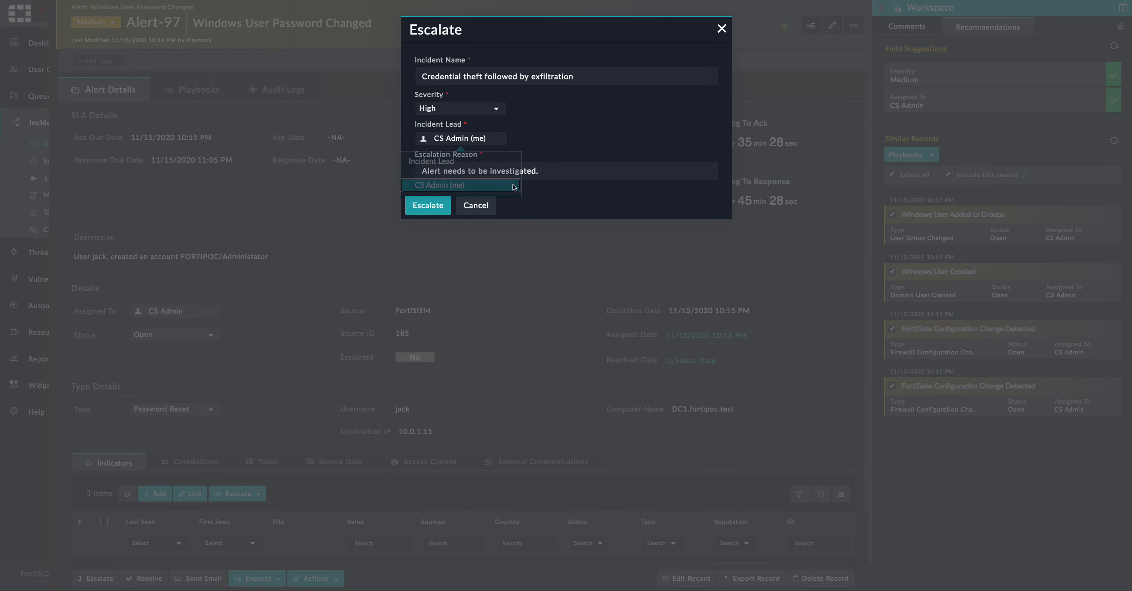
left_click(441, 200)
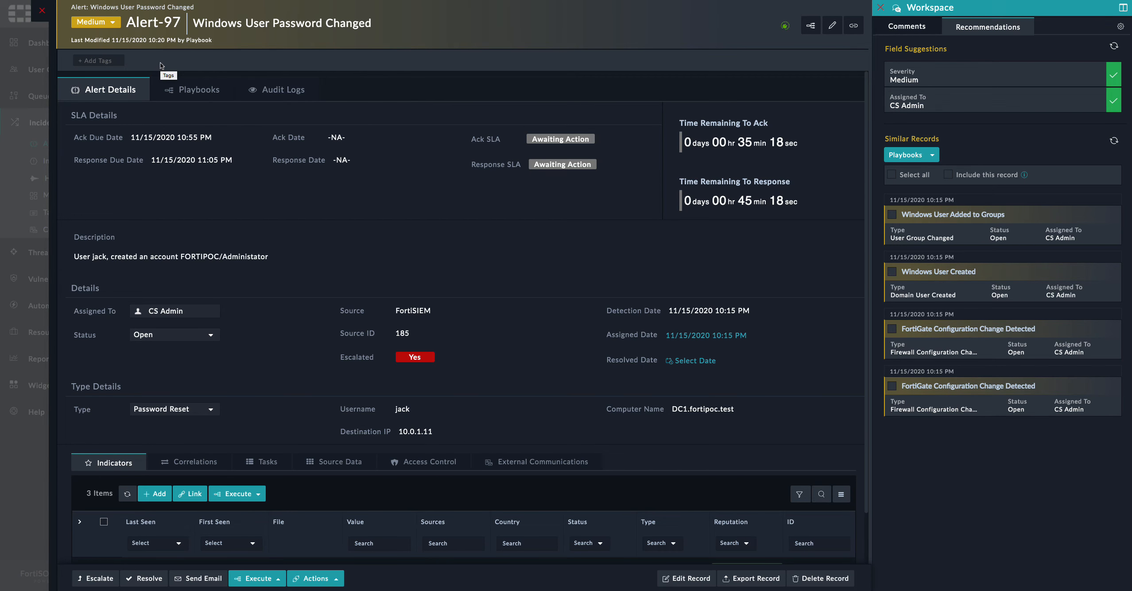
Close the alert and open Incident-67 from the Incidents list
left_click(42, 11)
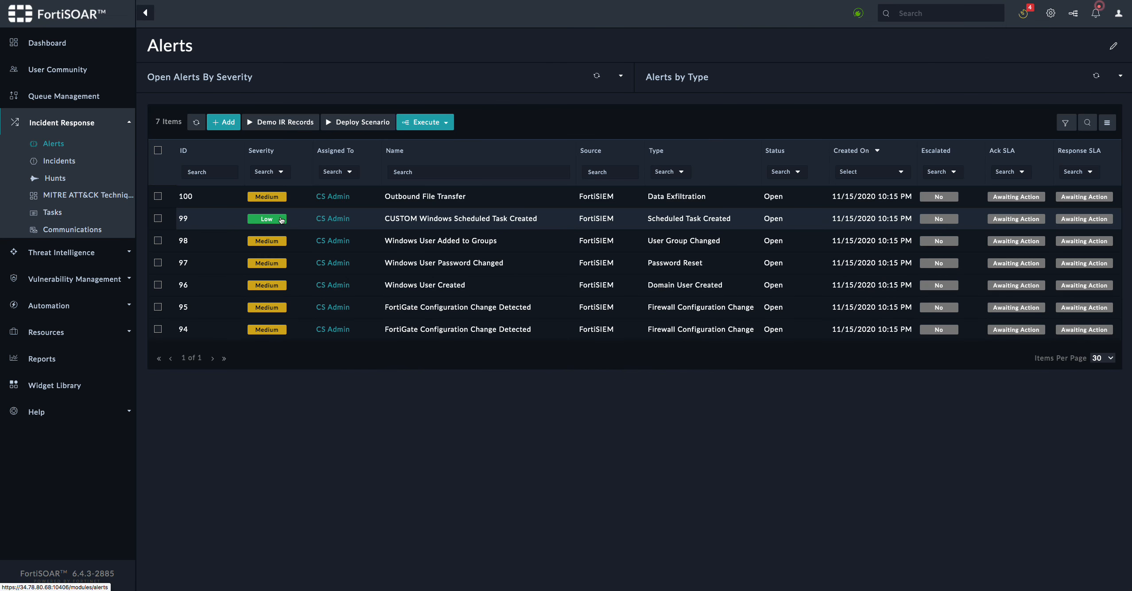
left_click(60, 162)
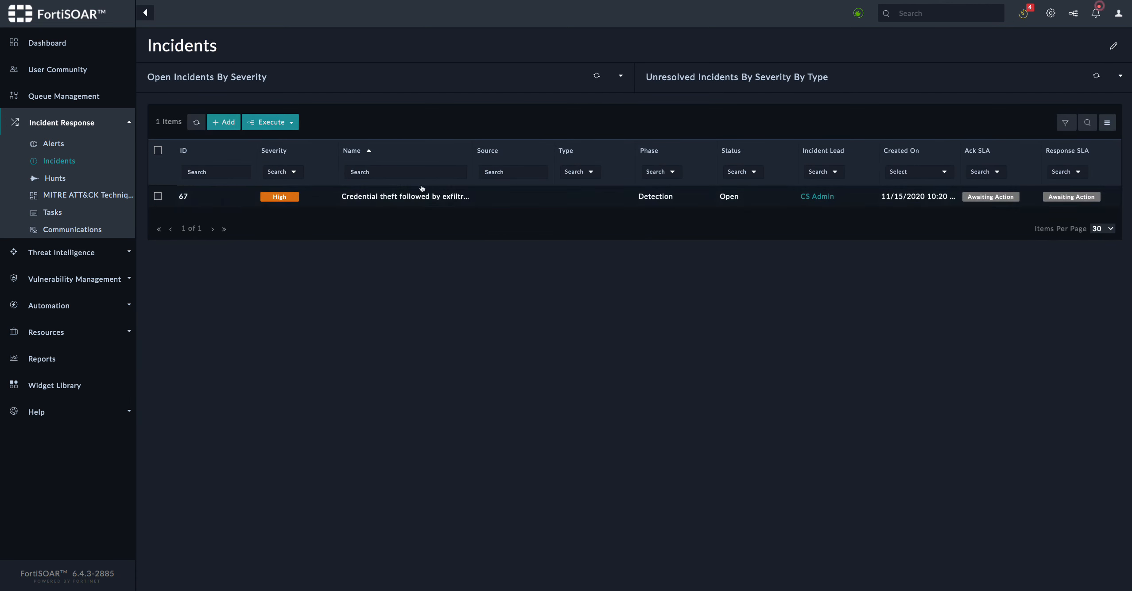
left_click(552, 213)
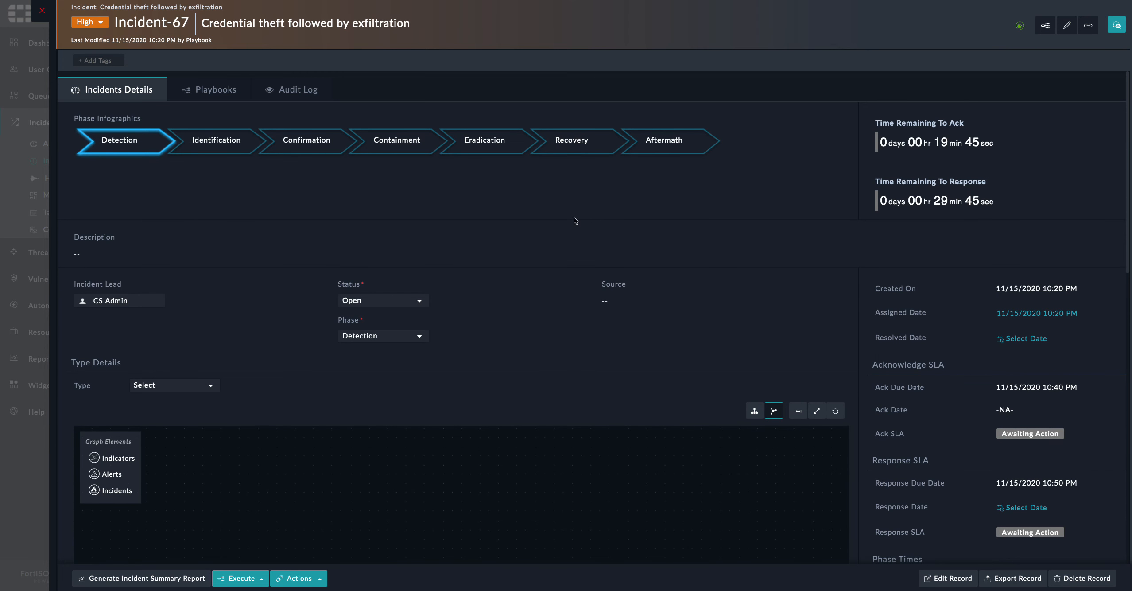
Rearrange the correlation graph by moving the incident node and the jack node
scroll(586, 262, "down", 4)
scroll(585, 239, "up", 4)
scroll(581, 236, "down", 3)
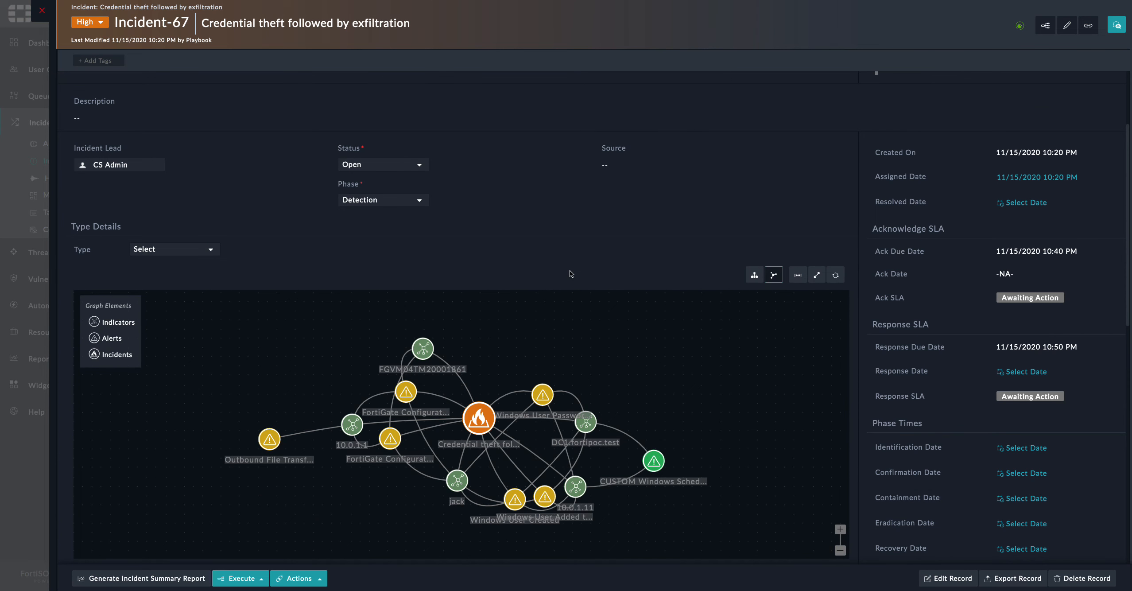
scroll(576, 288, "down", 2)
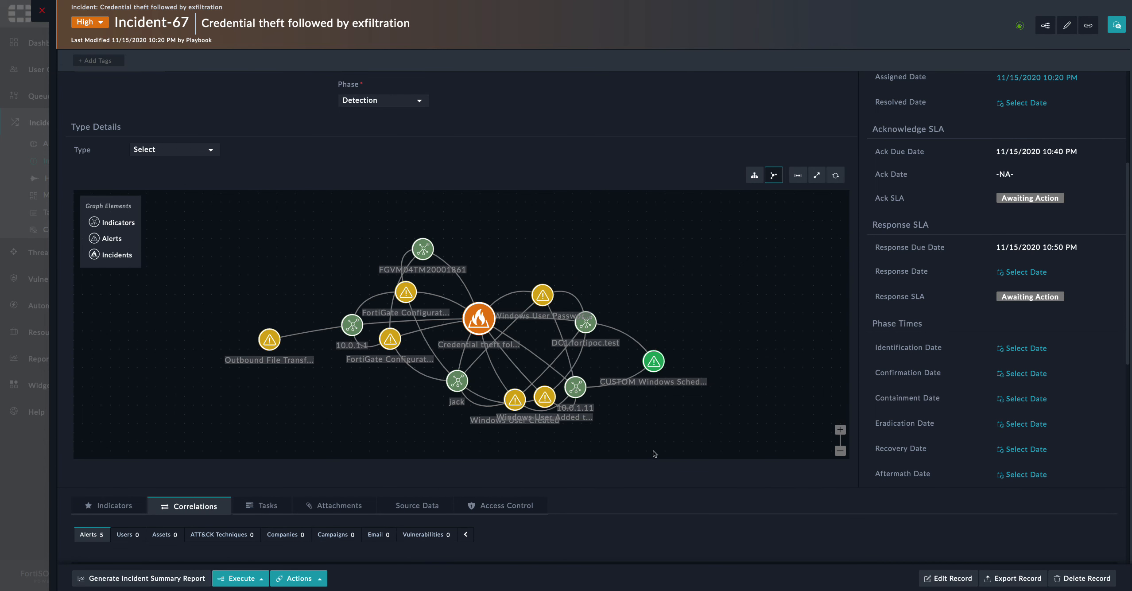
left_click_drag(482, 312, 480, 332)
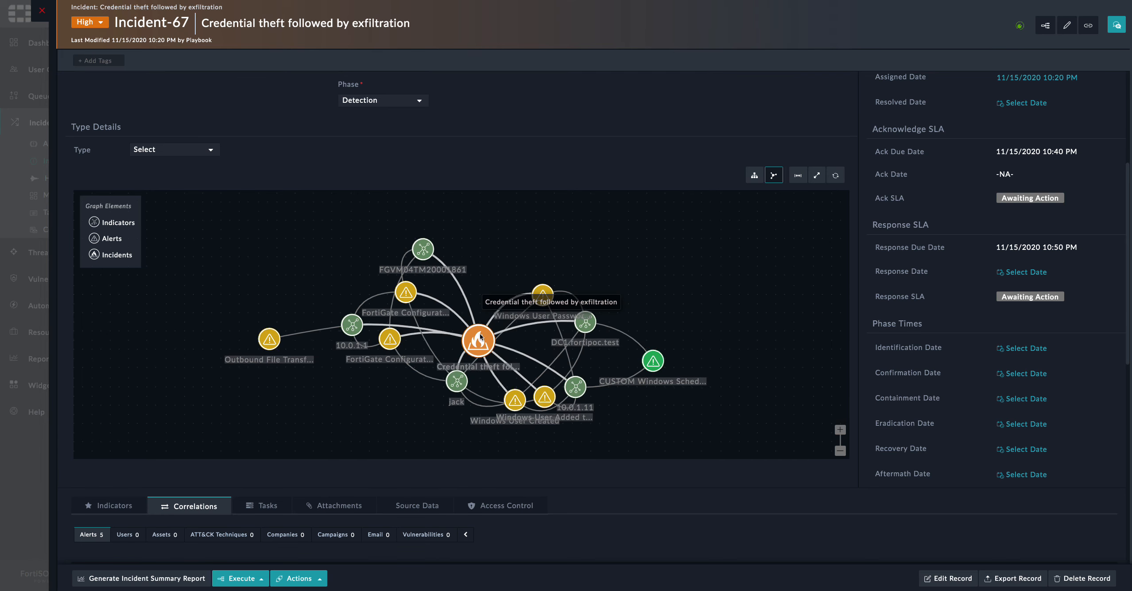
left_click_drag(455, 390, 418, 403)
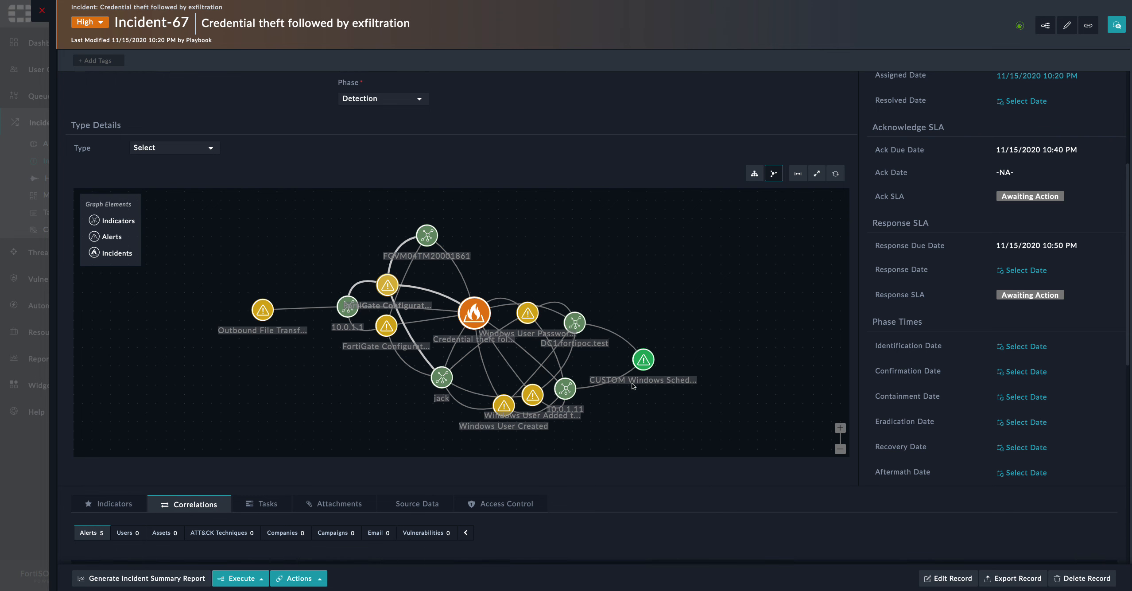
In Incident-67's Correlations, list the five linked alerts, then show its Indicators tab
scroll(632, 384, "down", 6)
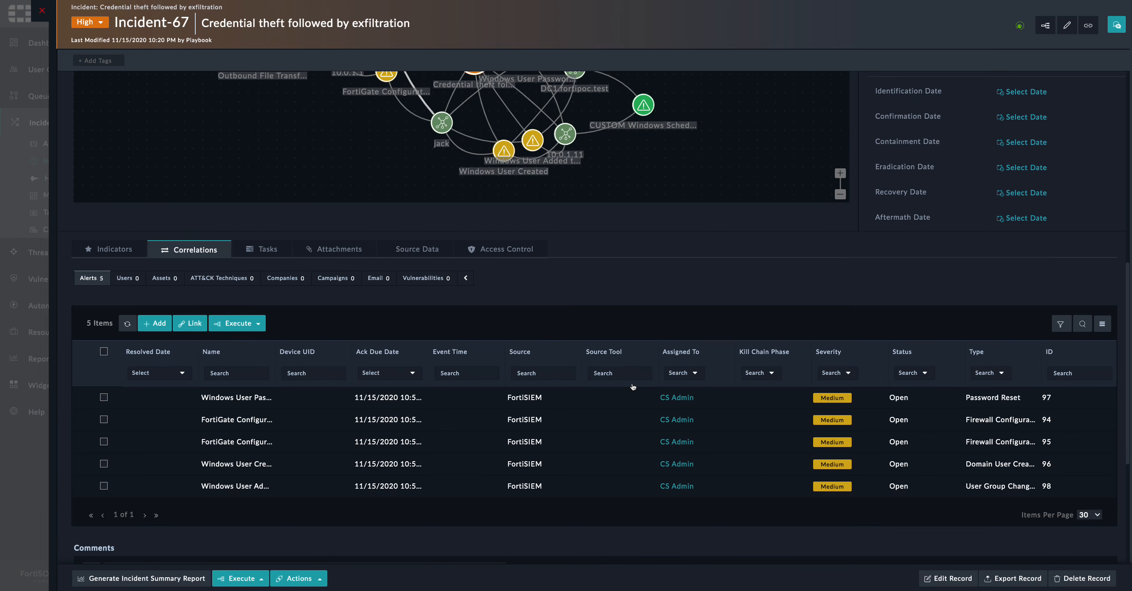
left_click(95, 280)
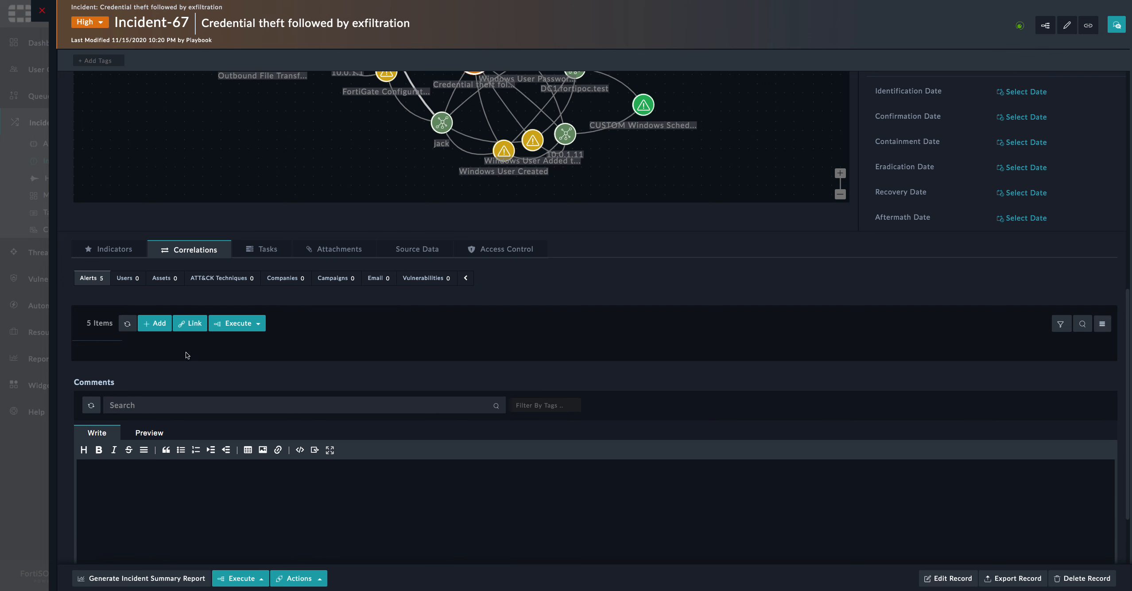
left_click(93, 279)
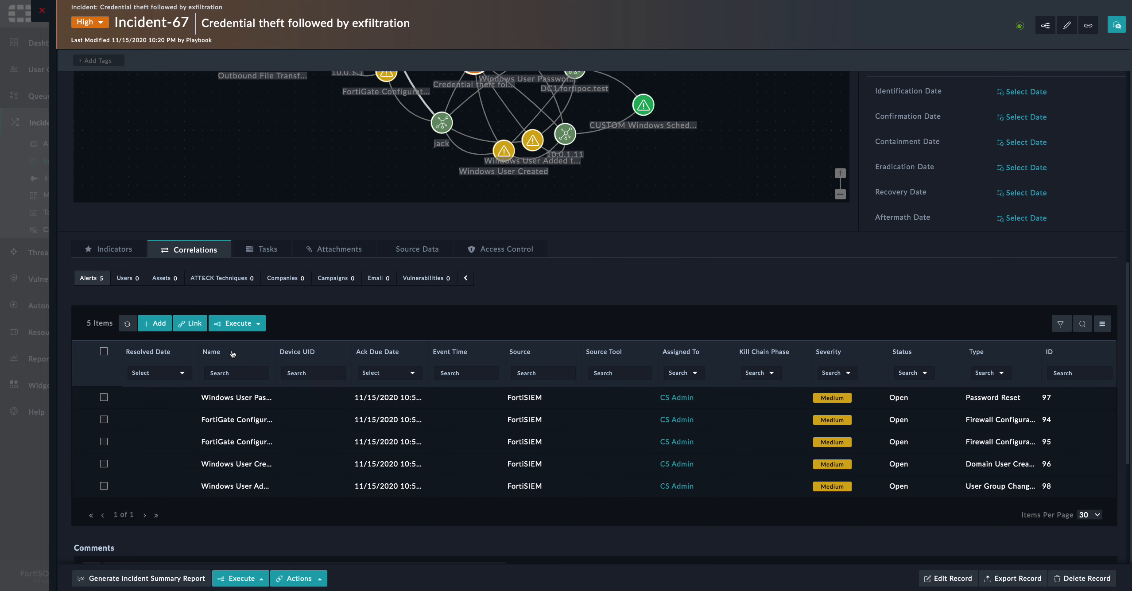
left_click(127, 250)
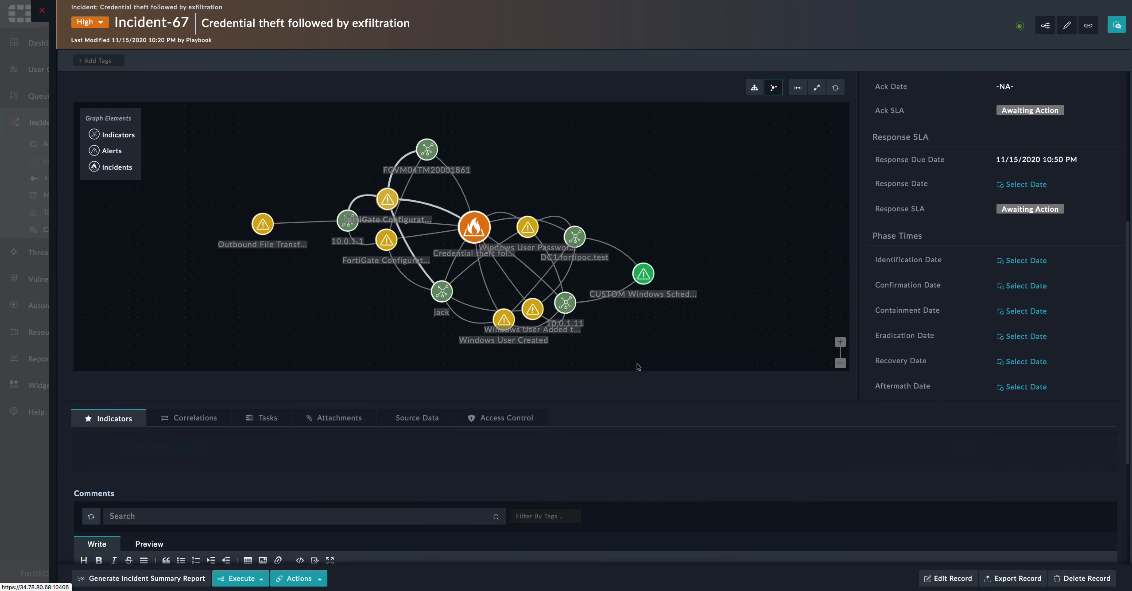